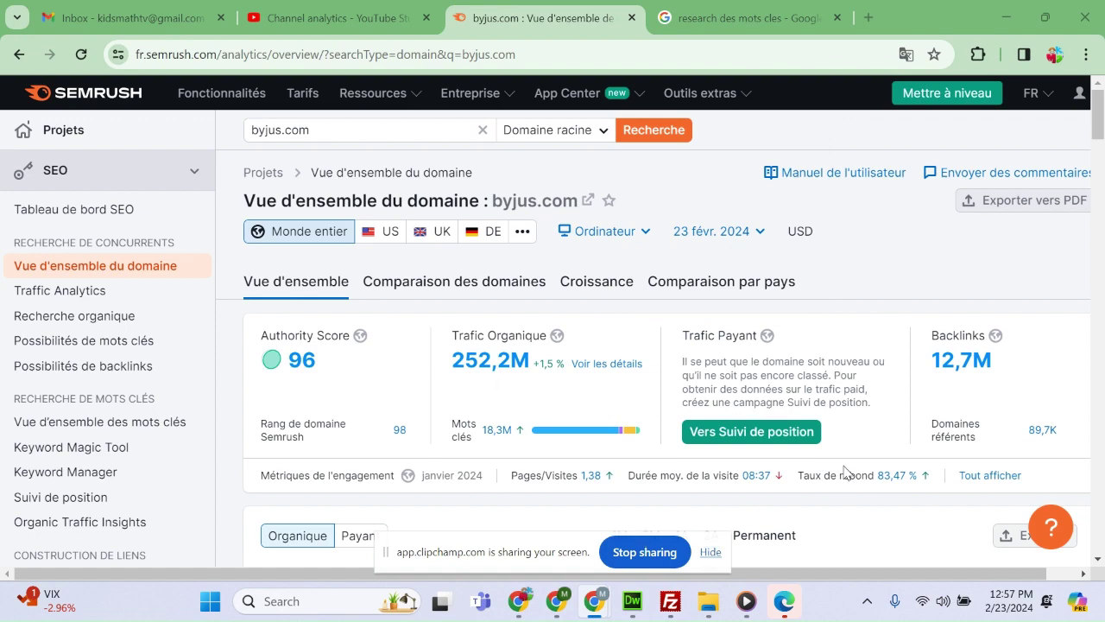
Skim the byjus.com domain overview and examine its summary metrics, from Authority Score to Backlinks.
scroll(768, 446, down, 7)
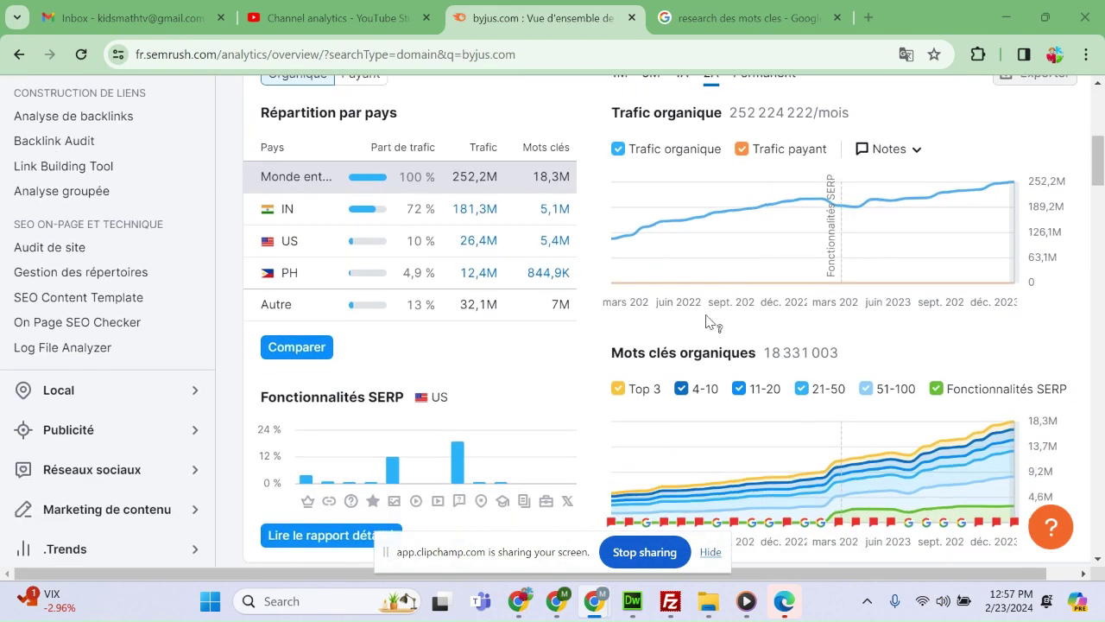
scroll(638, 311, down, 7)
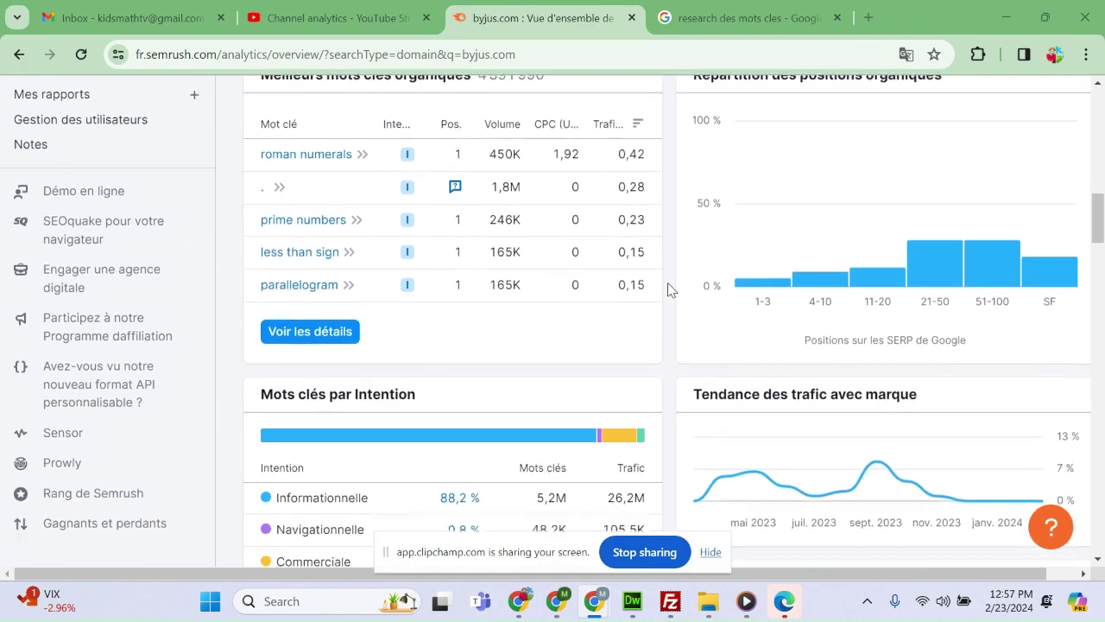
scroll(675, 286, down, 4)
scroll(676, 276, up, 11)
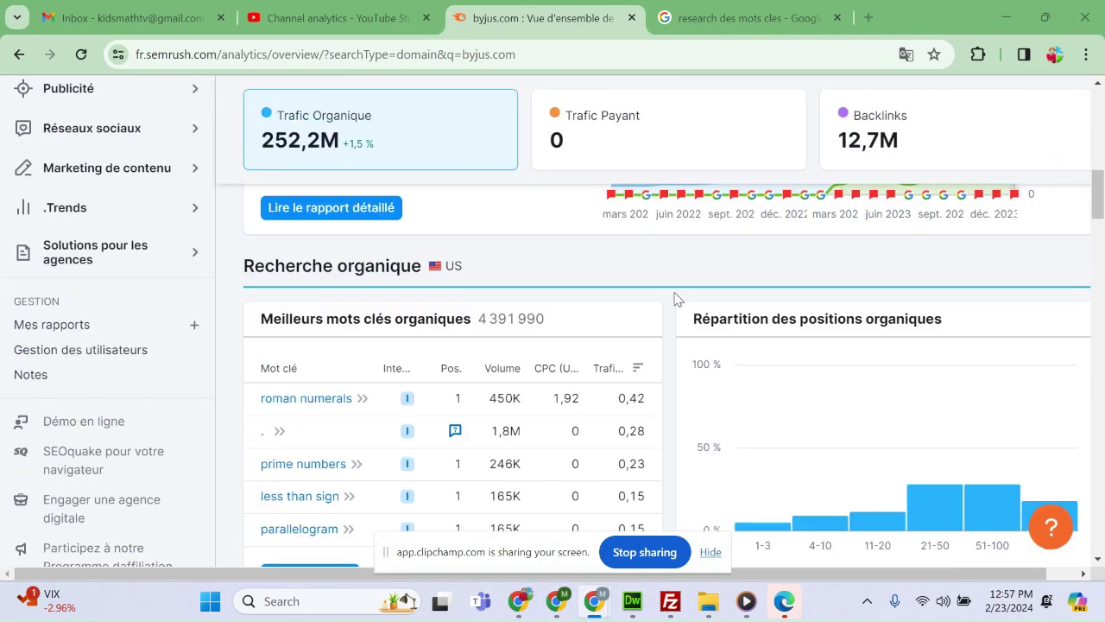
scroll(676, 302, up, 8)
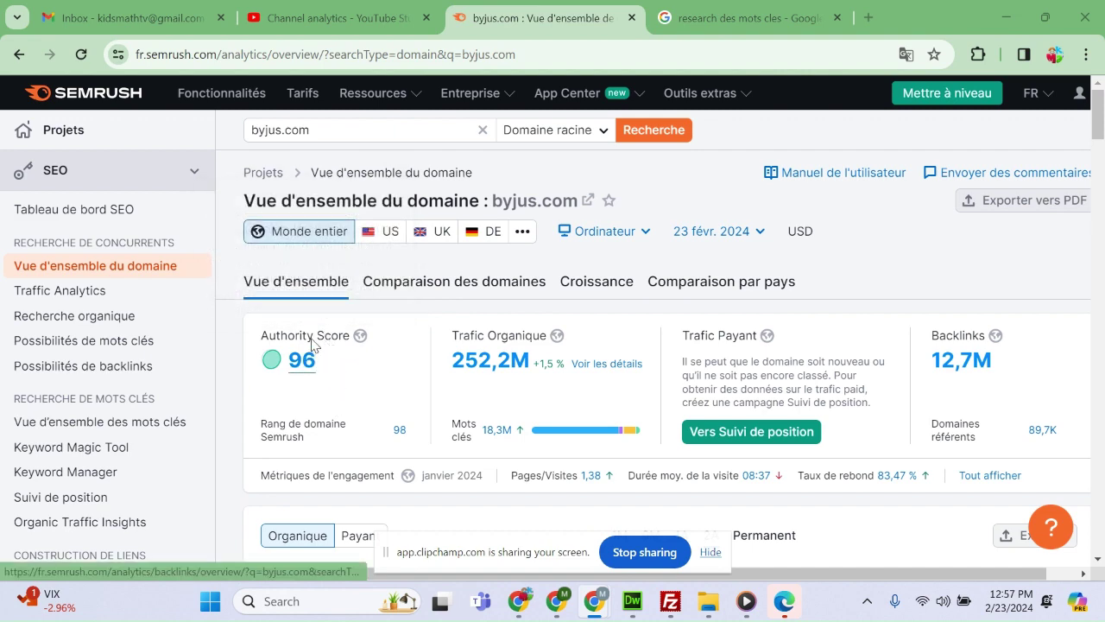
mouse_move(313, 340)
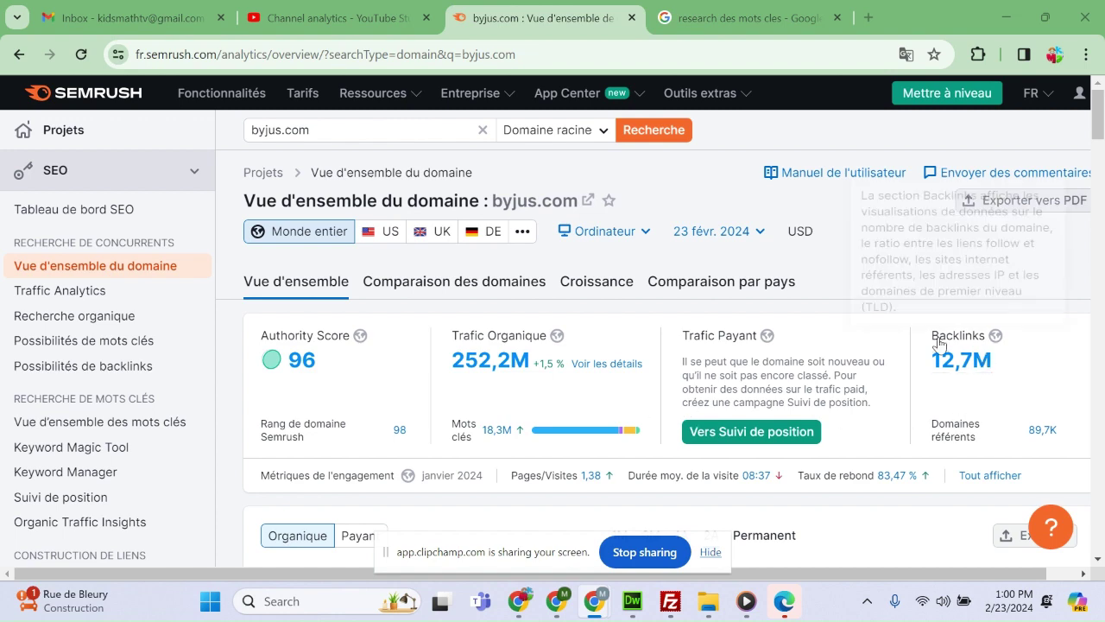
mouse_move(958, 351)
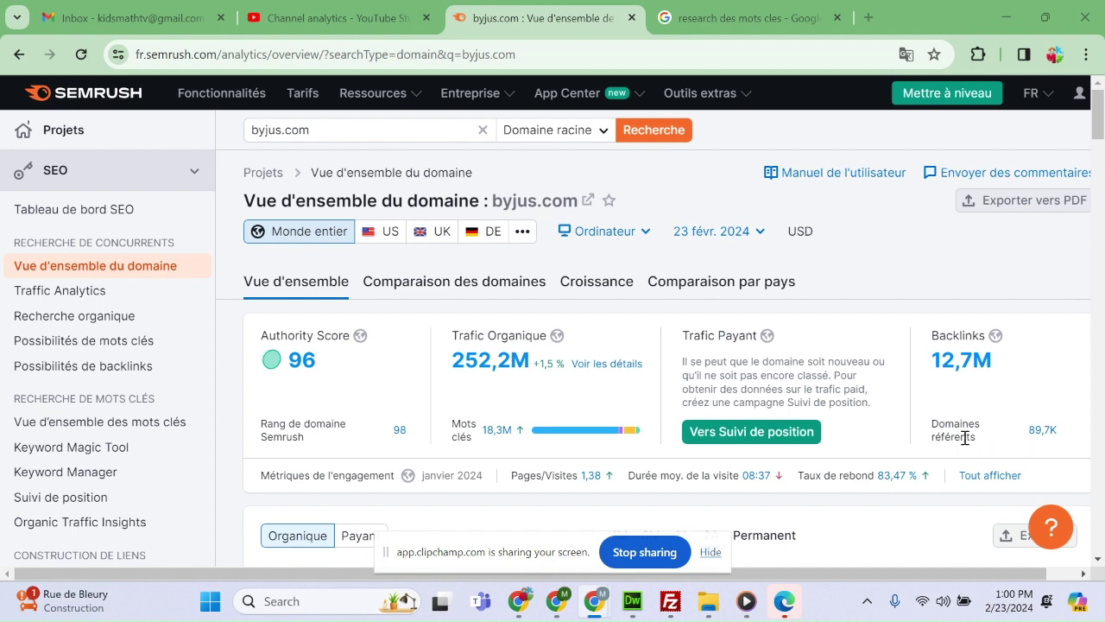
Examine the traffic distribution by country and the two-year organic traffic trend for byjus.com.
scroll(609, 393, down, 3)
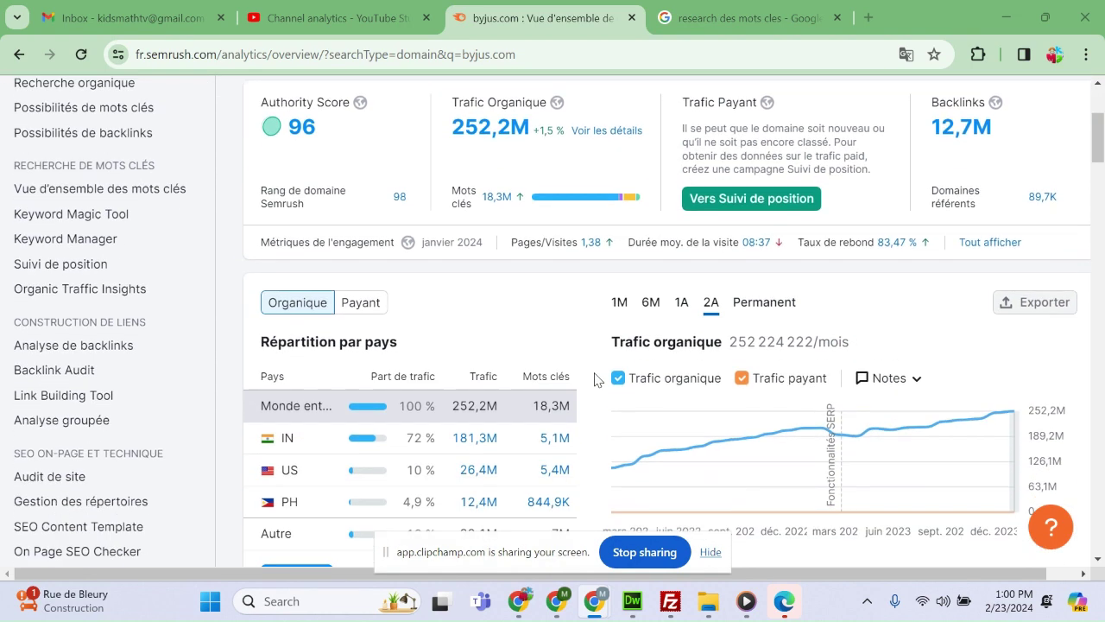
scroll(595, 380, down, 1)
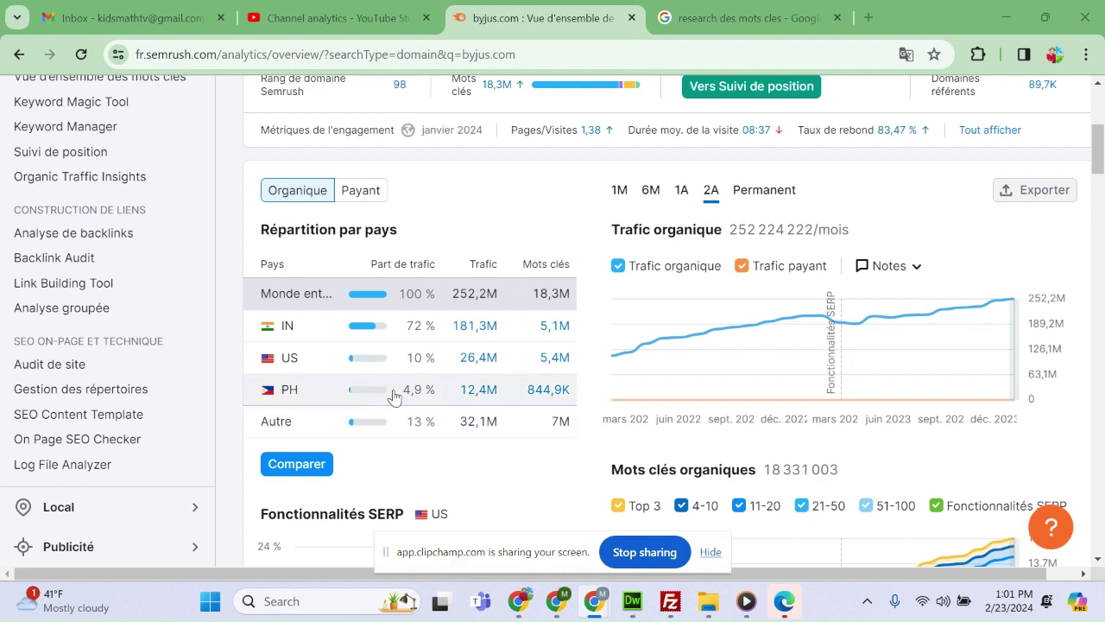
mouse_move(365, 429)
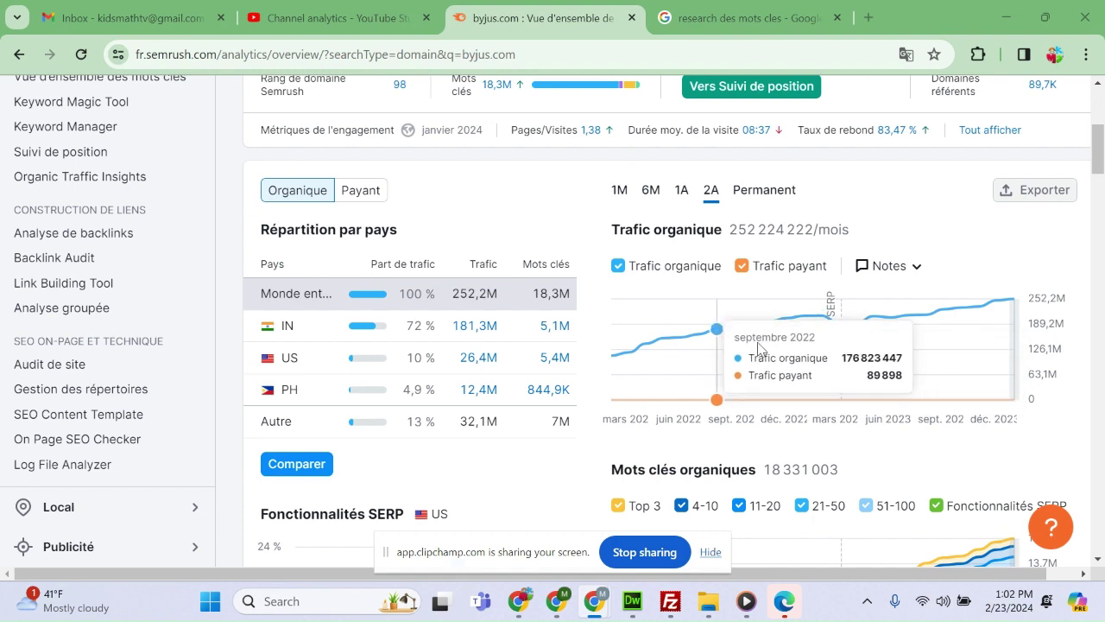
scroll(740, 337, down, 1)
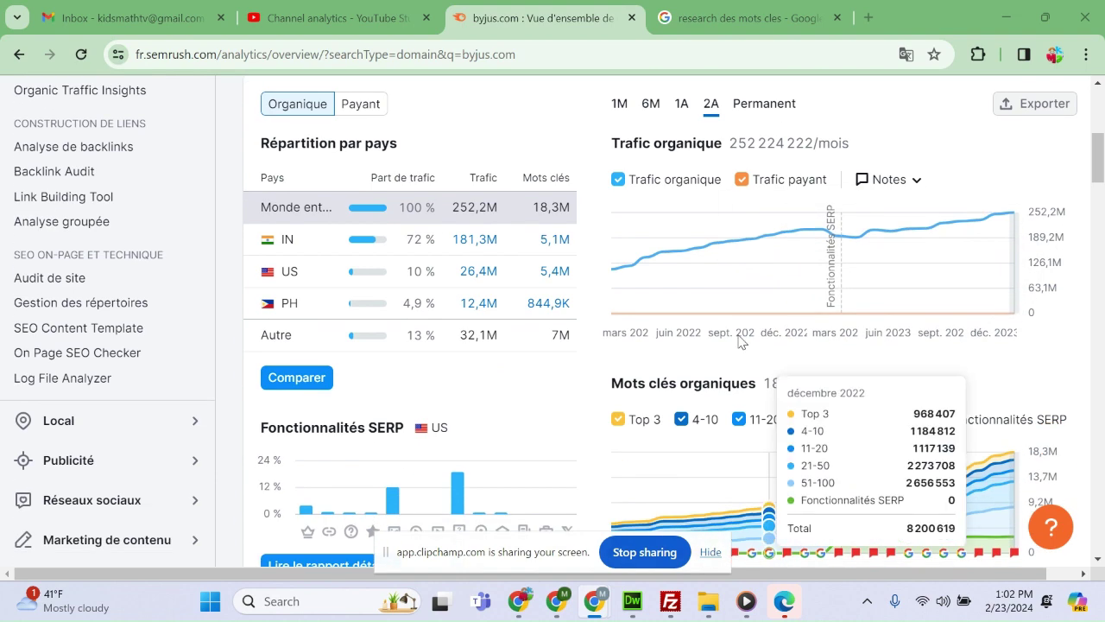
Inspect the US SERP features chart and the organic keywords chart by ranking group for byjus.com.
scroll(673, 345, down, 2)
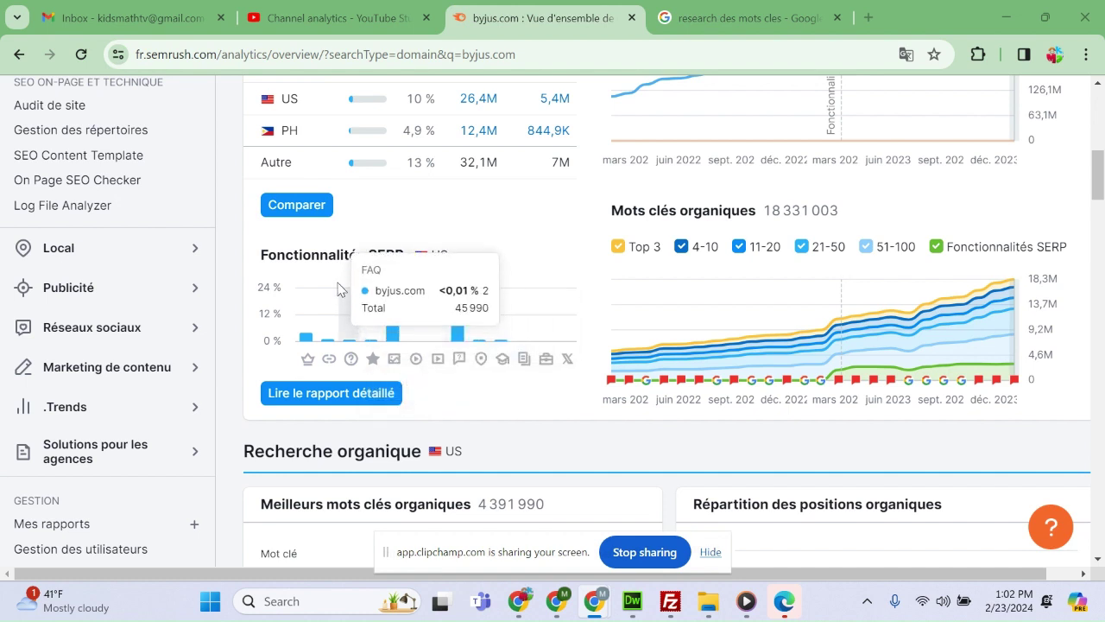
mouse_move(395, 264)
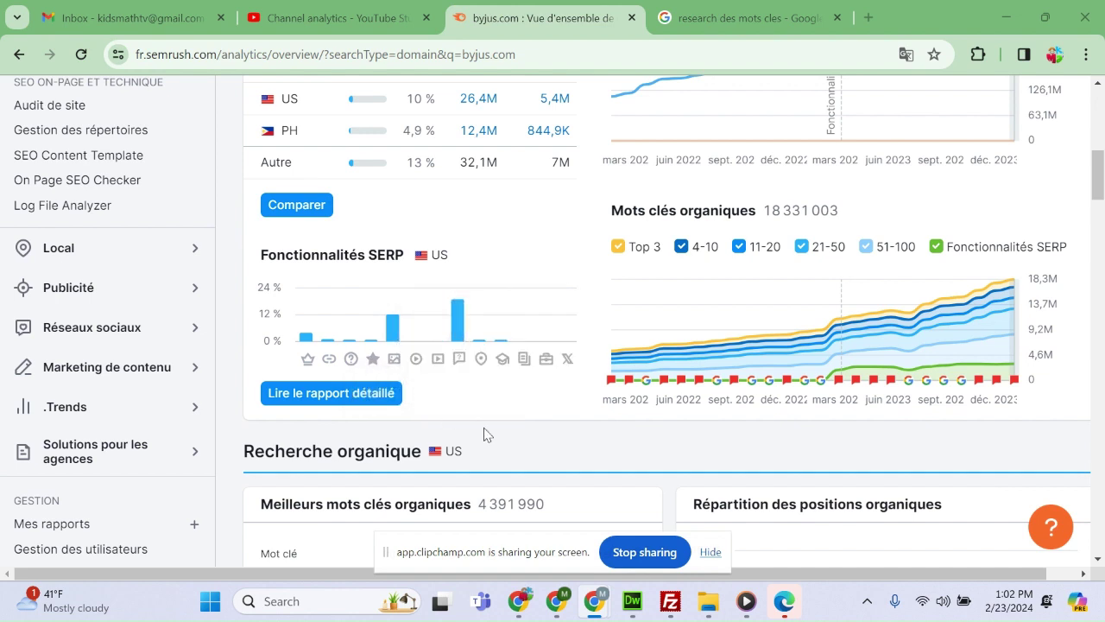
mouse_move(457, 315)
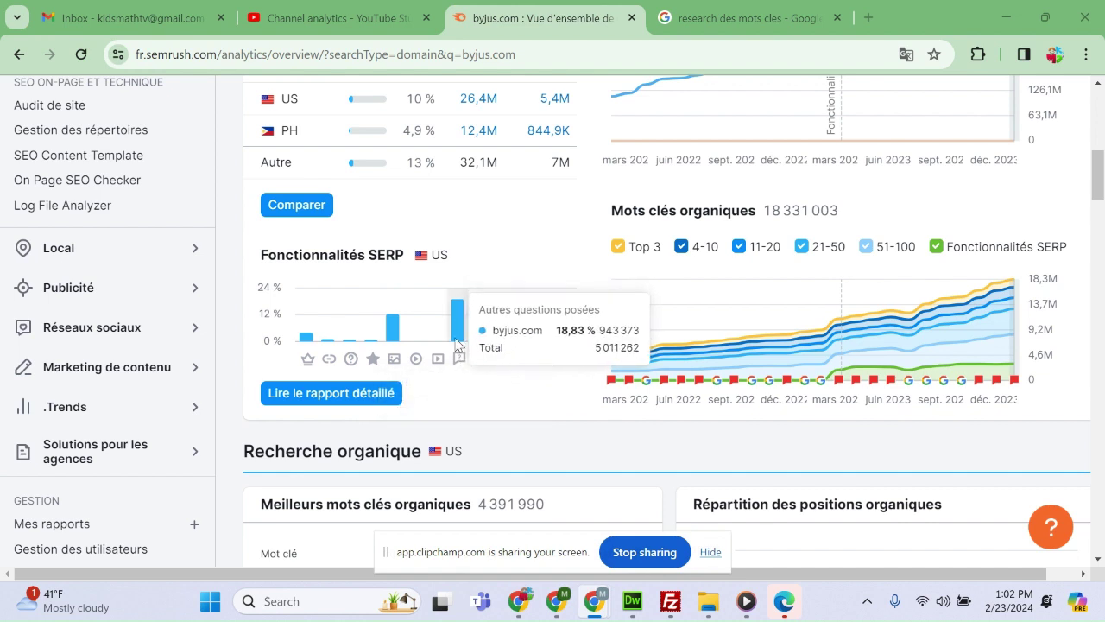
mouse_move(403, 339)
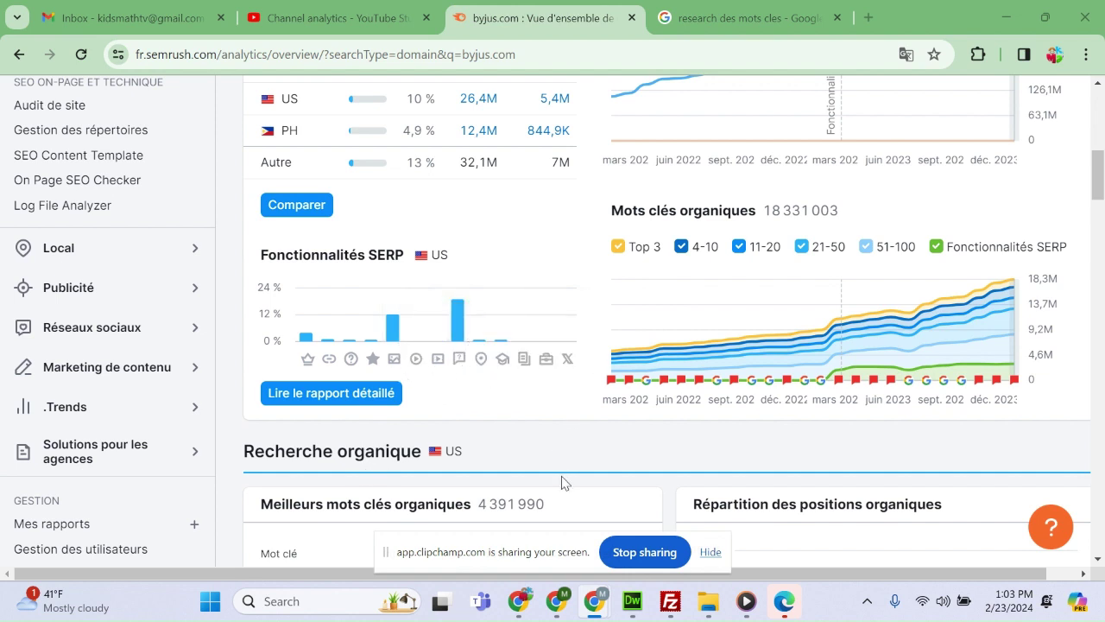
mouse_move(729, 319)
mouse_move(685, 289)
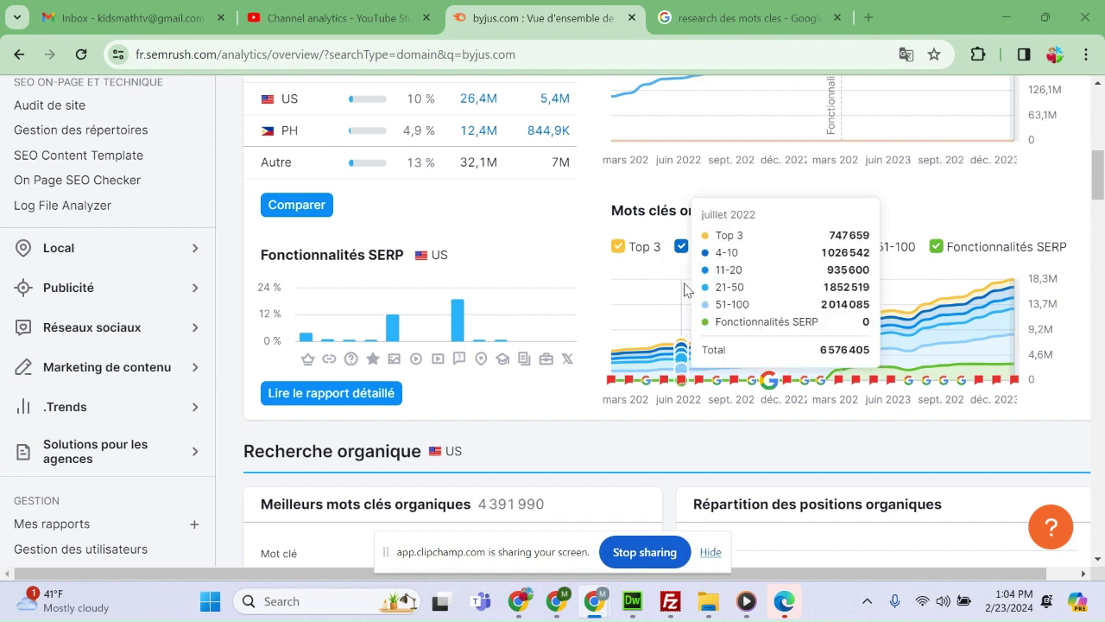
Examine the top organic keywords table for the US, including intent, position, volume, CPC and traffic share.
scroll(687, 432, down, 1)
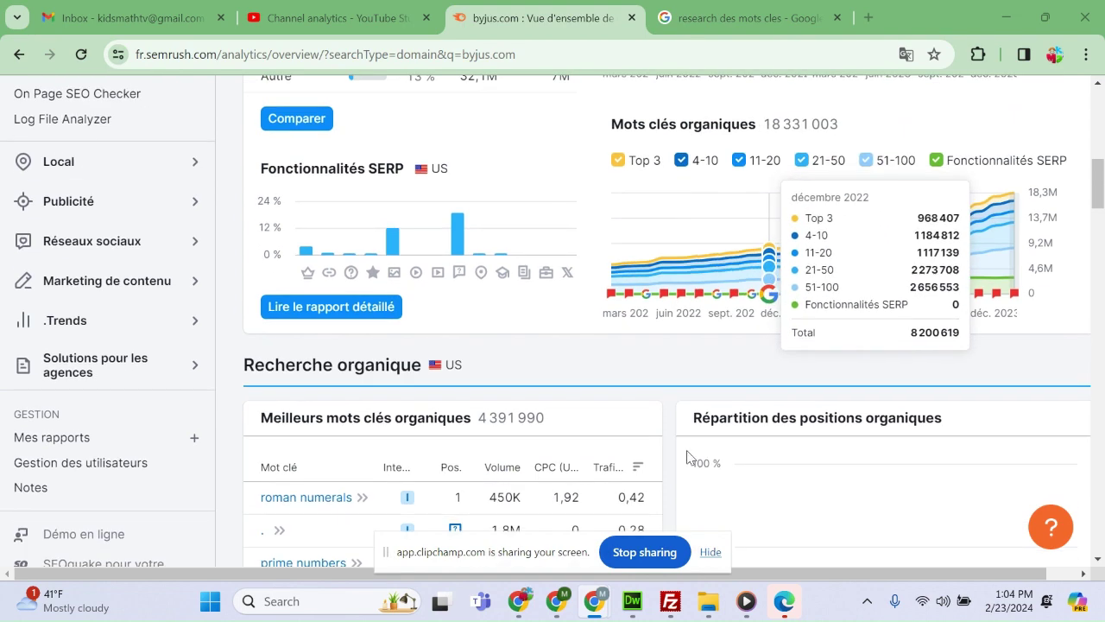
scroll(691, 405, down, 3)
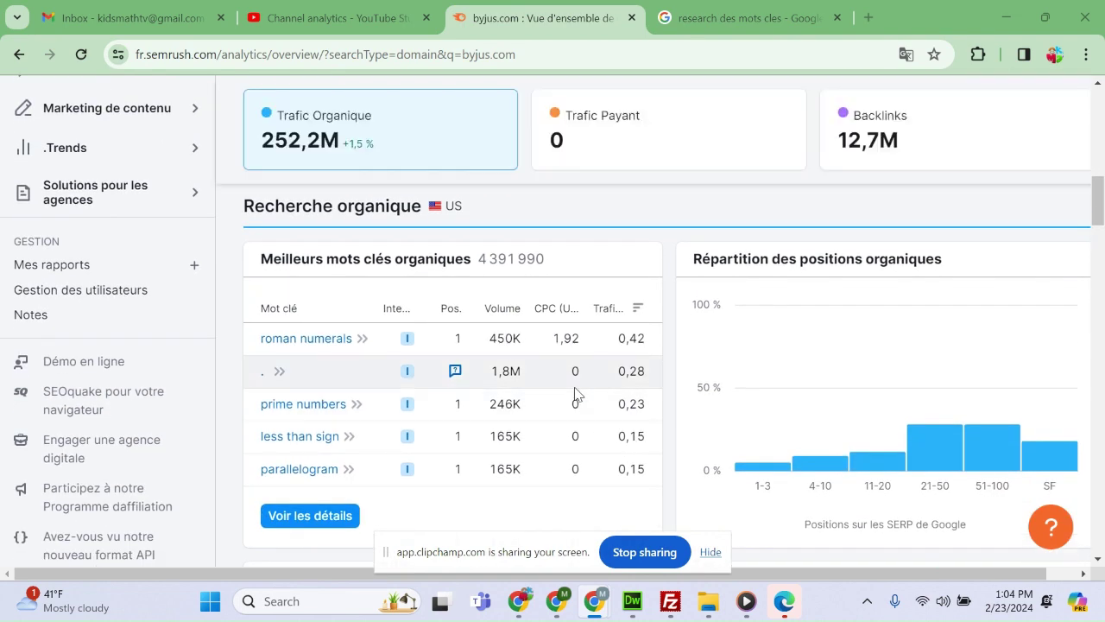
scroll(405, 320, up, 1)
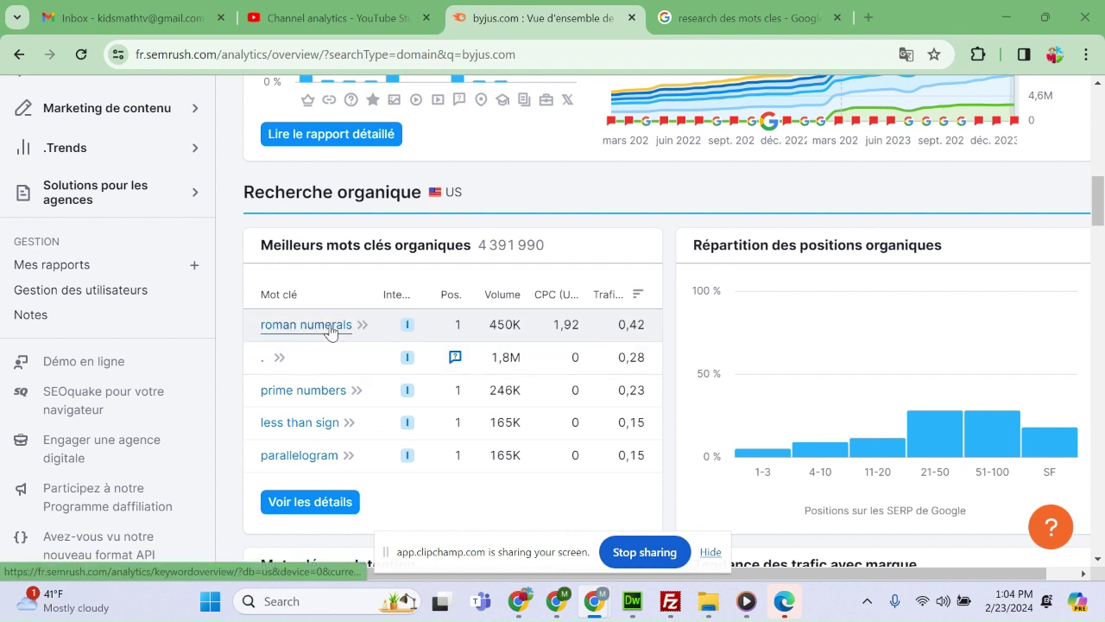
mouse_move(409, 325)
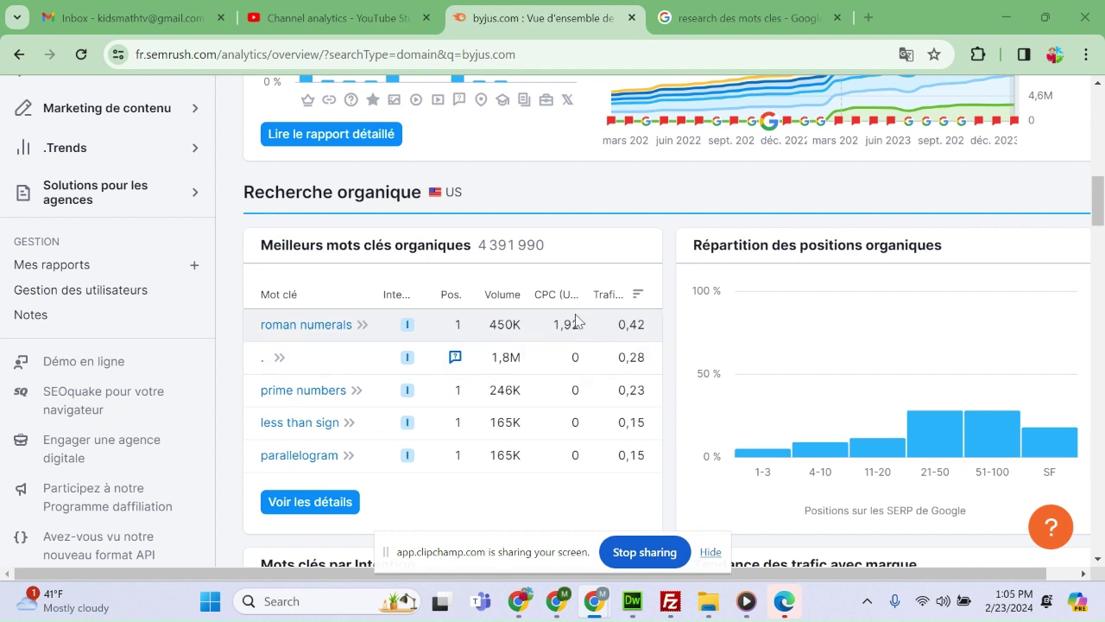
mouse_move(567, 294)
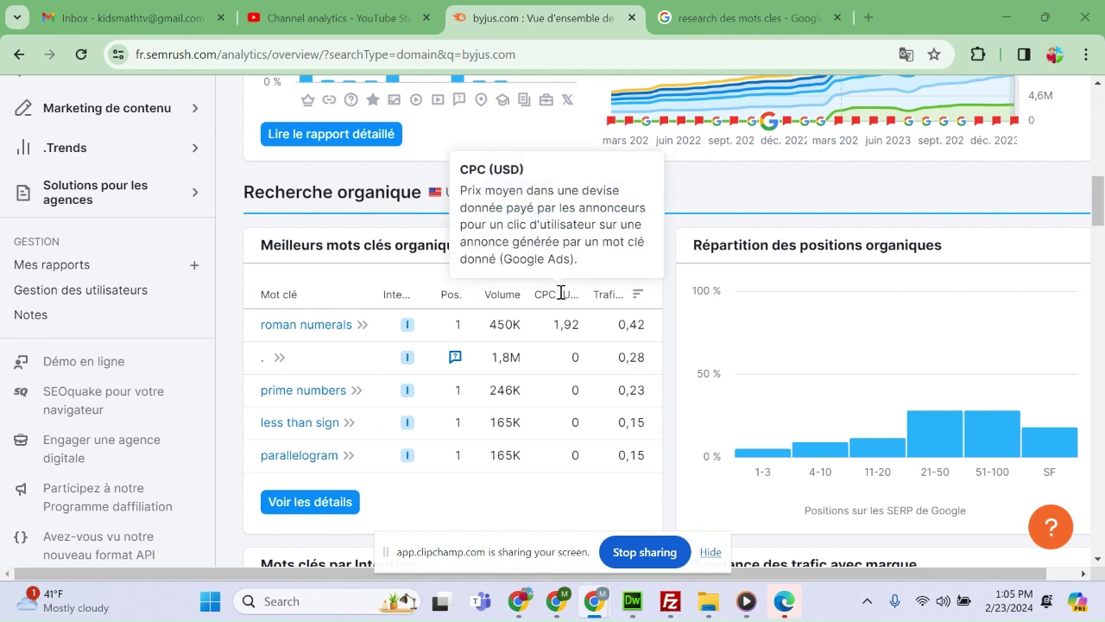
mouse_move(609, 296)
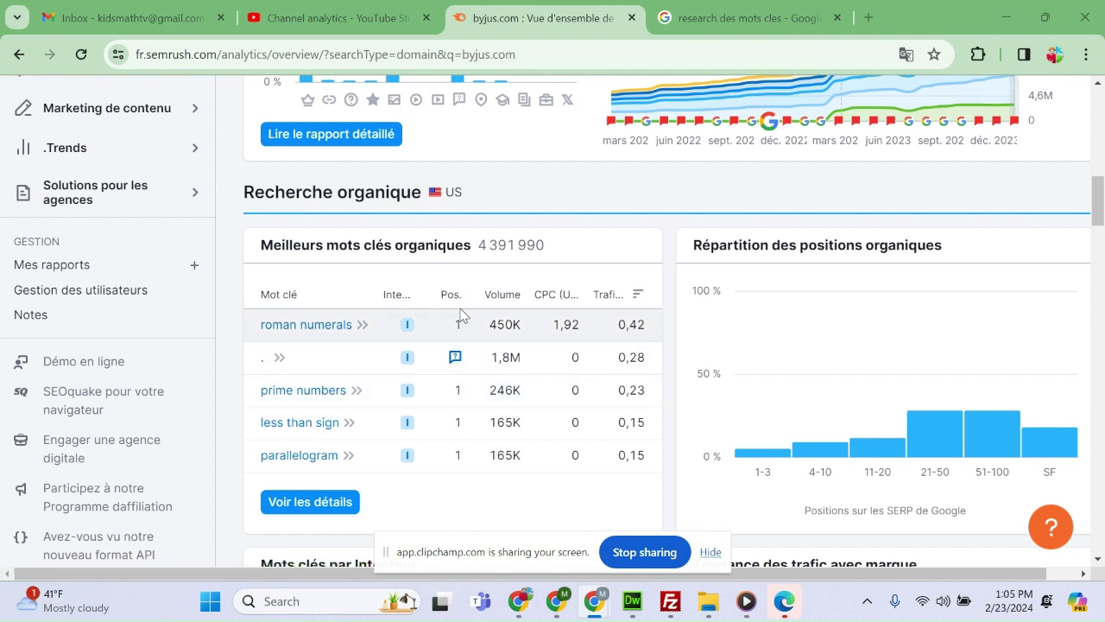
mouse_move(458, 292)
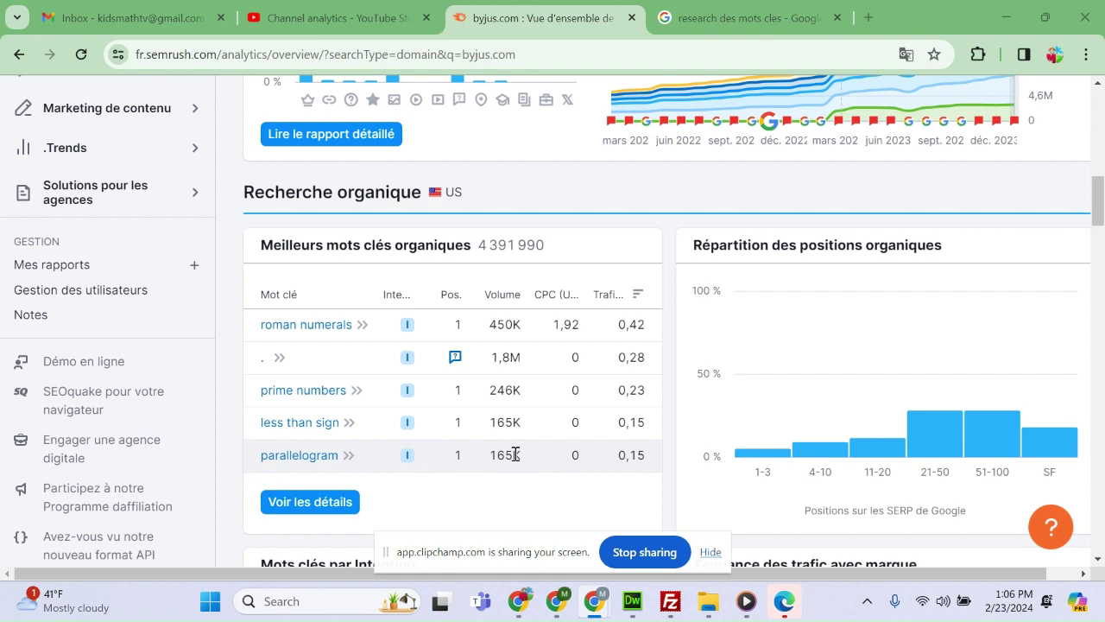
Examine the organic position distribution chart across the Google ranking ranges, comparing it with the organic keywords chart.
scroll(995, 377, down, 1)
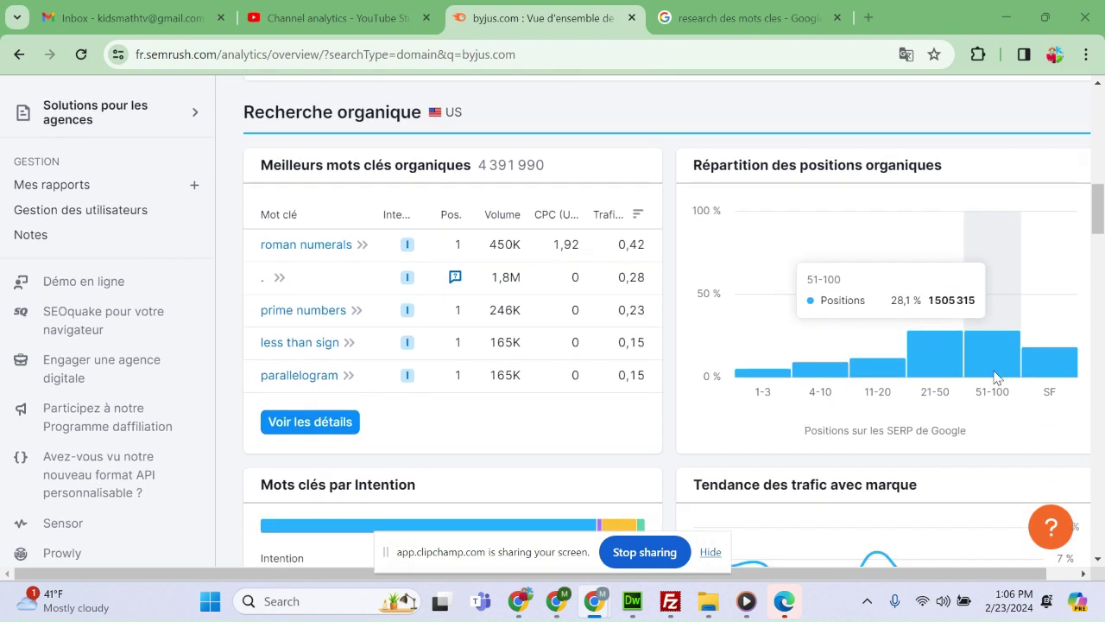
scroll(902, 432, up, 1)
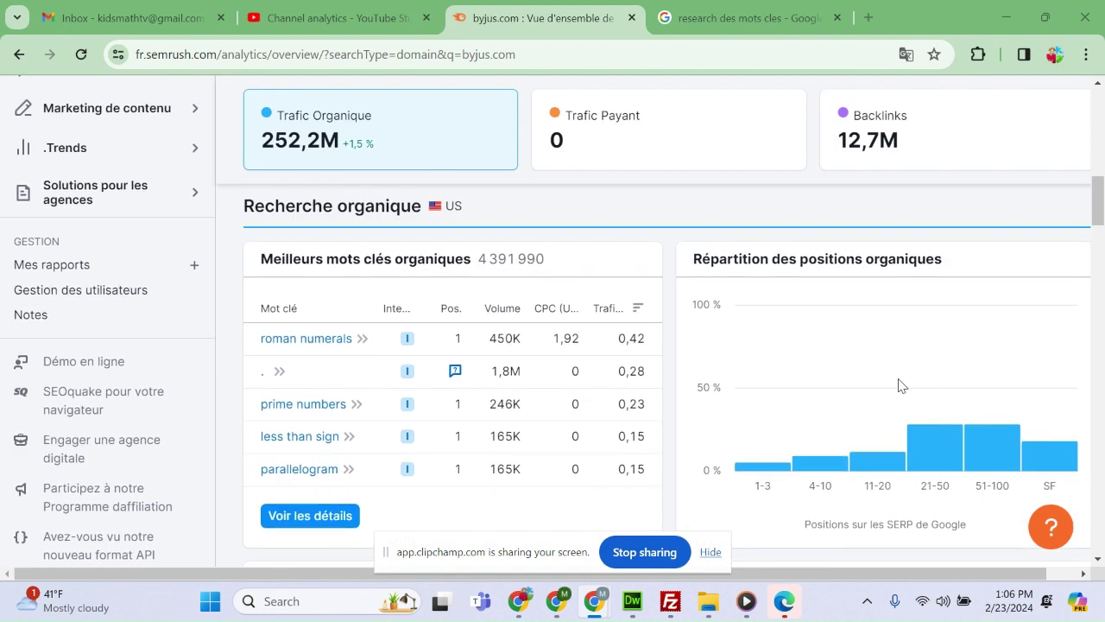
scroll(902, 386, up, 3)
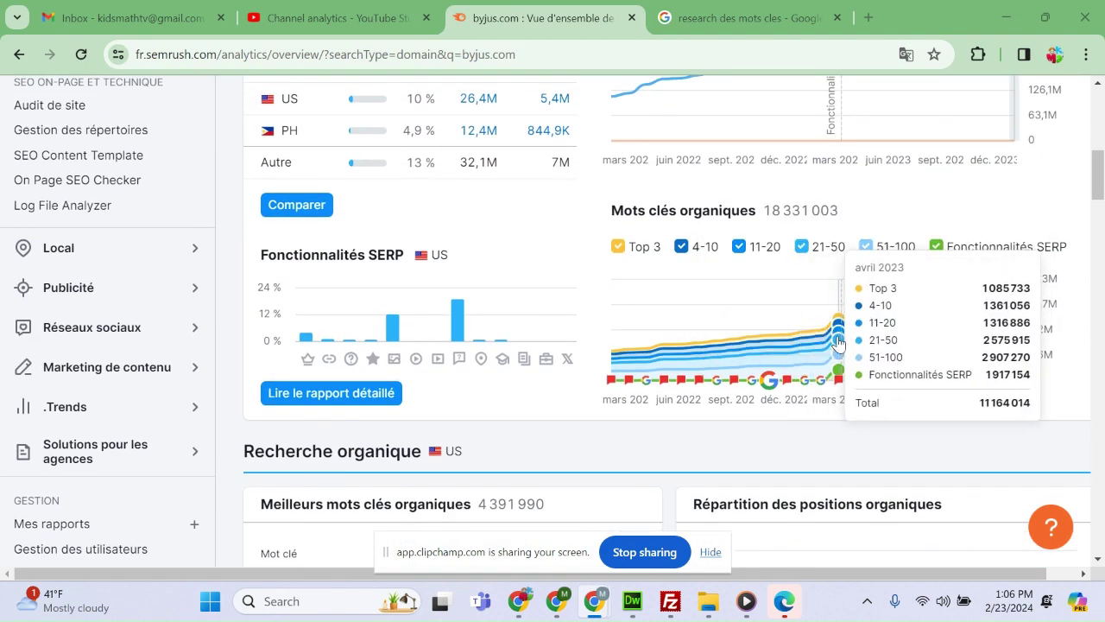
scroll(863, 363, down, 4)
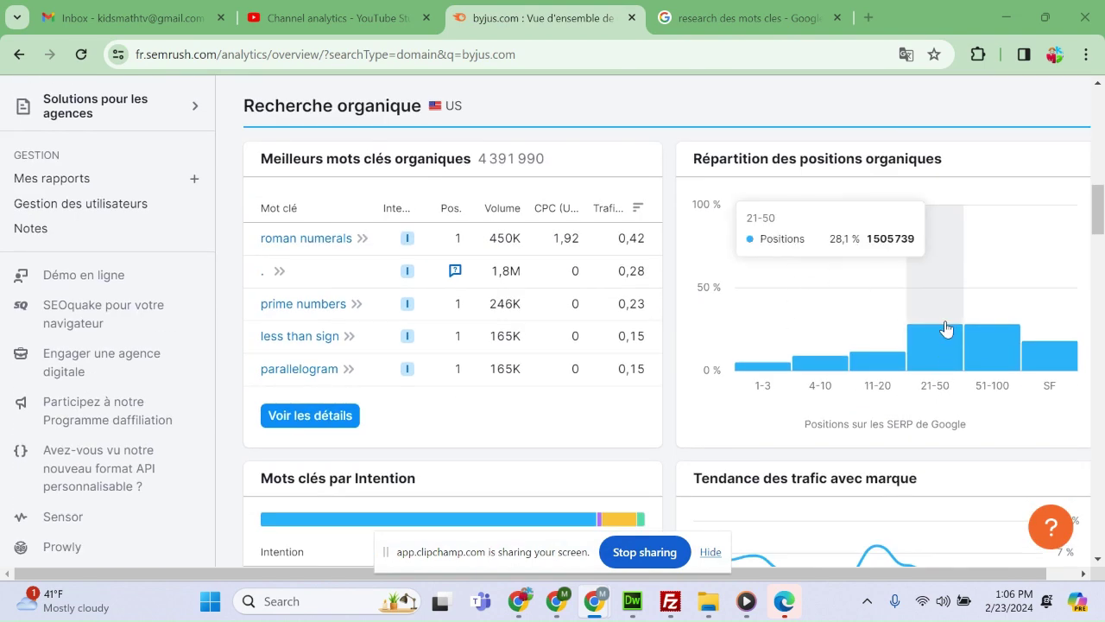
scroll(821, 388, up, 1)
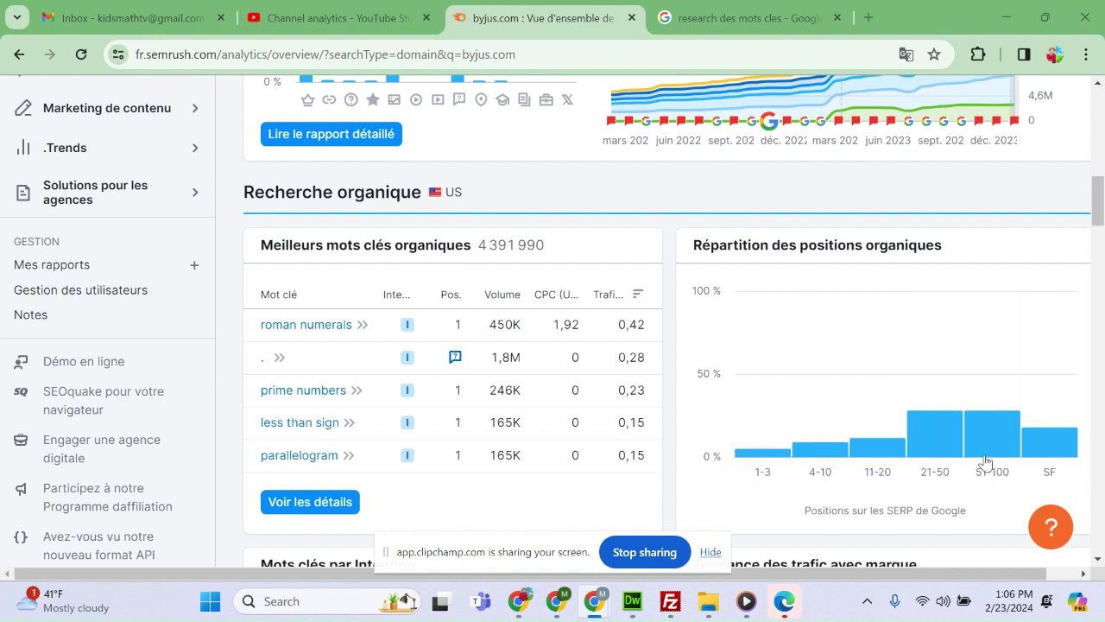
mouse_move(1001, 430)
Review the keywords-by-intent breakdown and the branded traffic data, covering its trend and branded versus non-branded split.
scroll(835, 486, down, 4)
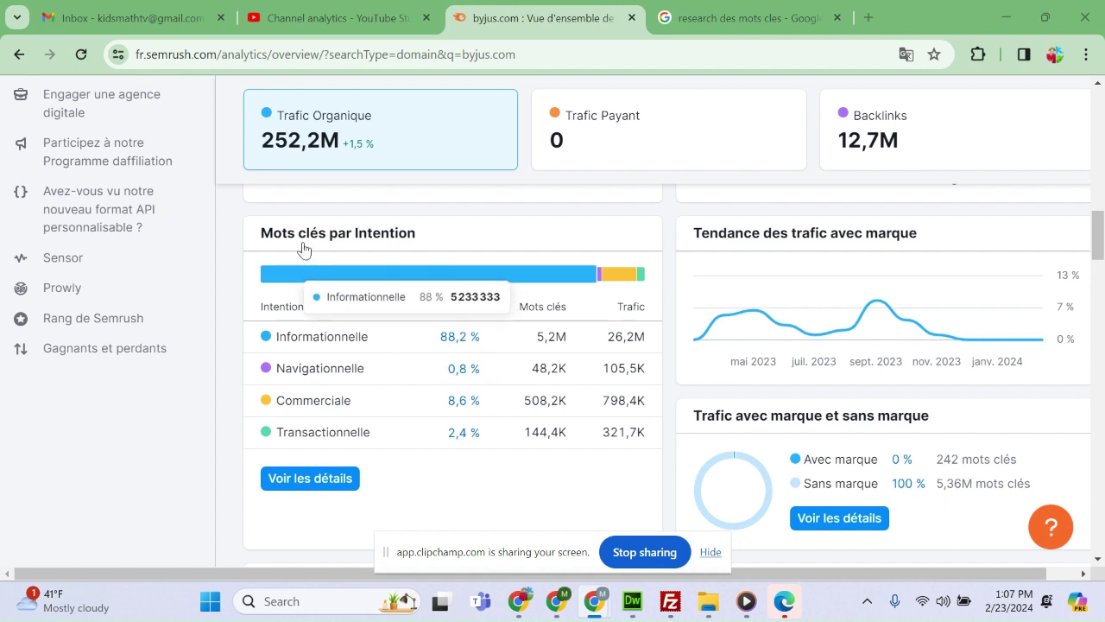
mouse_move(337, 244)
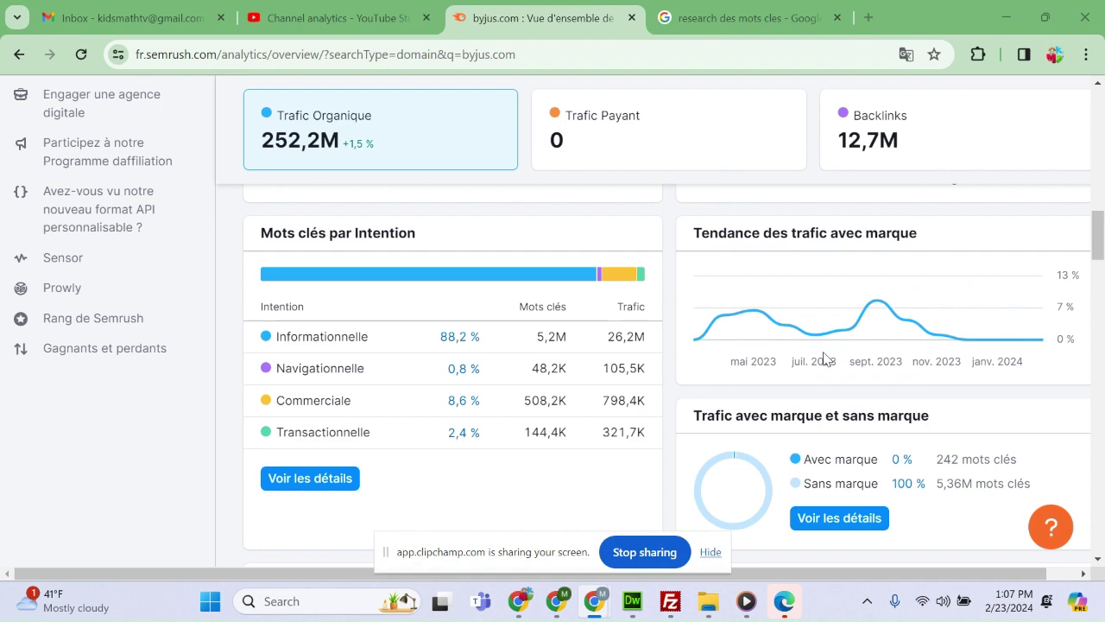
scroll(828, 356, up, 1)
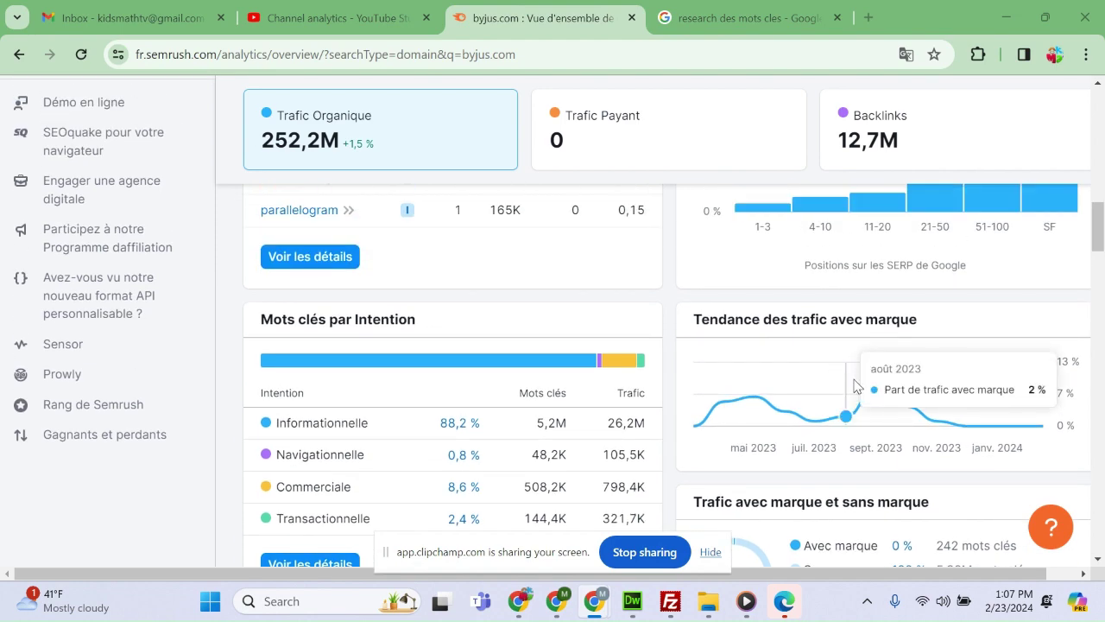
scroll(803, 357, down, 1)
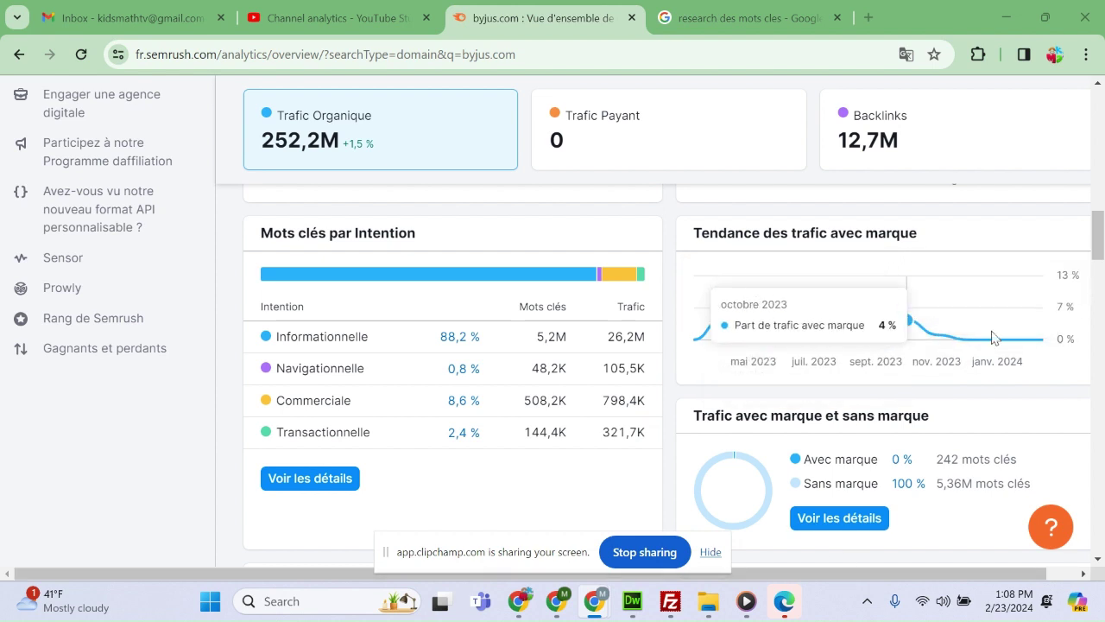
mouse_move(784, 419)
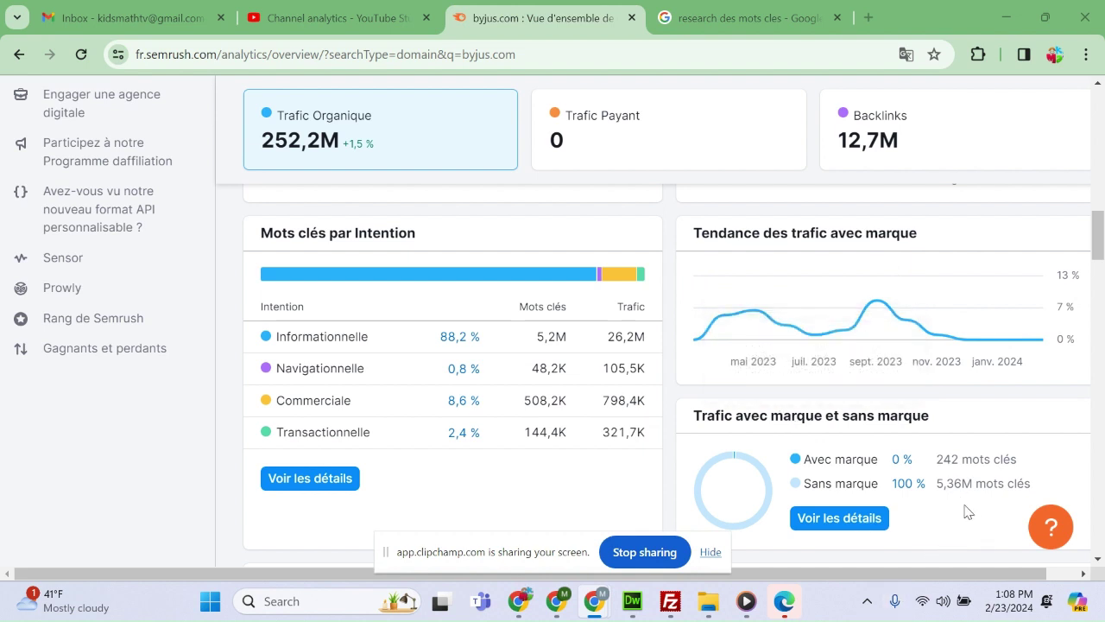
scroll(844, 449, down, 3)
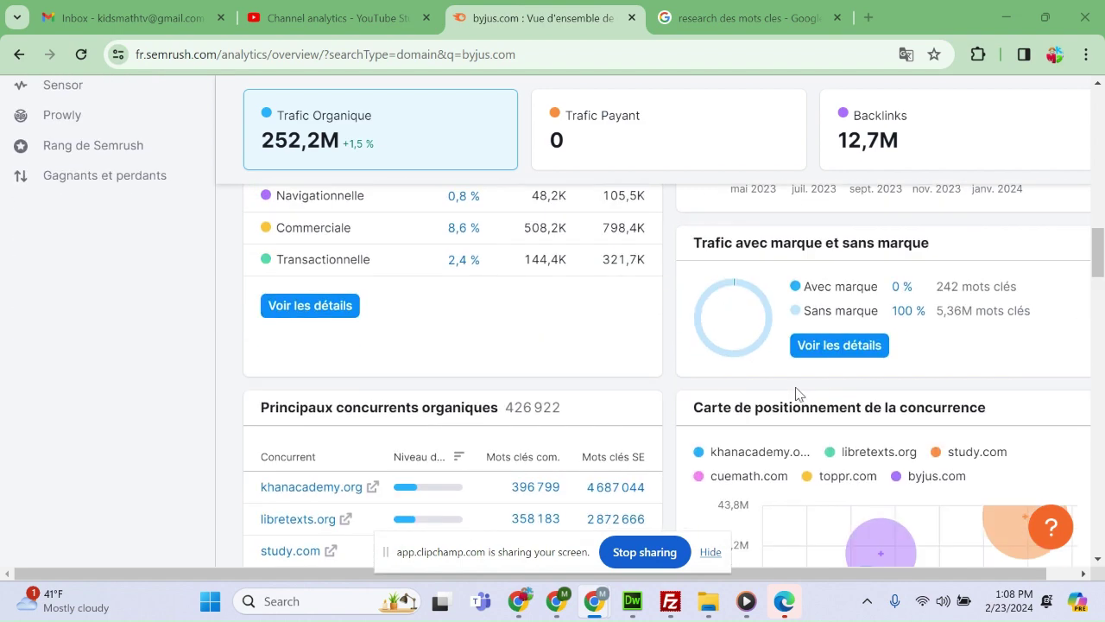
scroll(834, 508, up, 2)
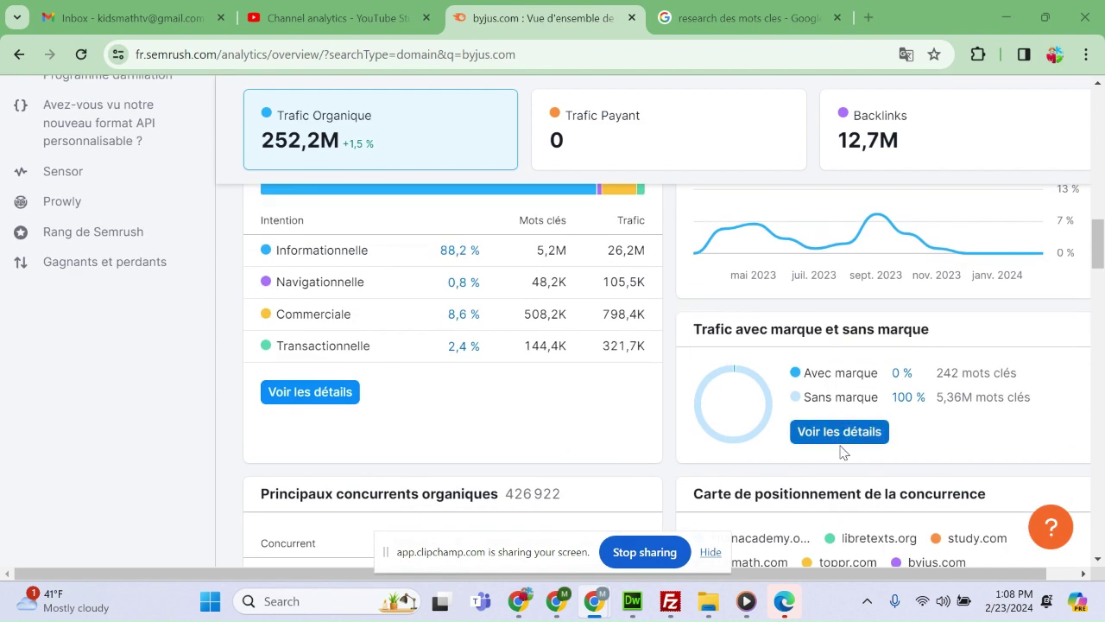
scroll(941, 441, up, 1)
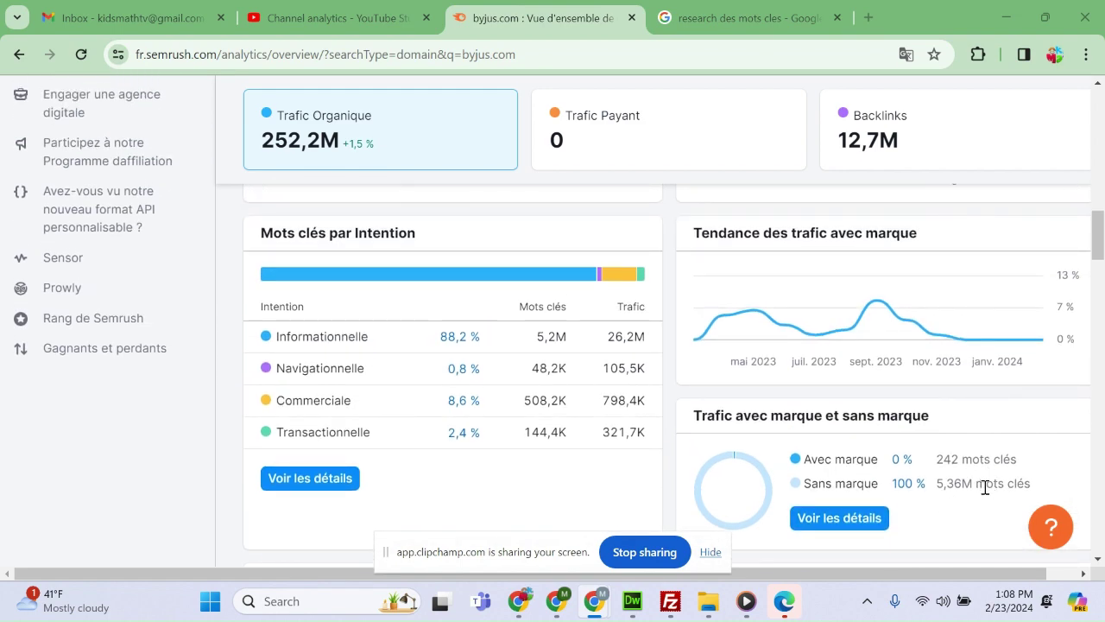
Examine the main organic competitors table and the competitive positioning map, comparing byjus.com with study.com and the other rivals.
scroll(984, 483, down, 1)
scroll(977, 492, down, 1)
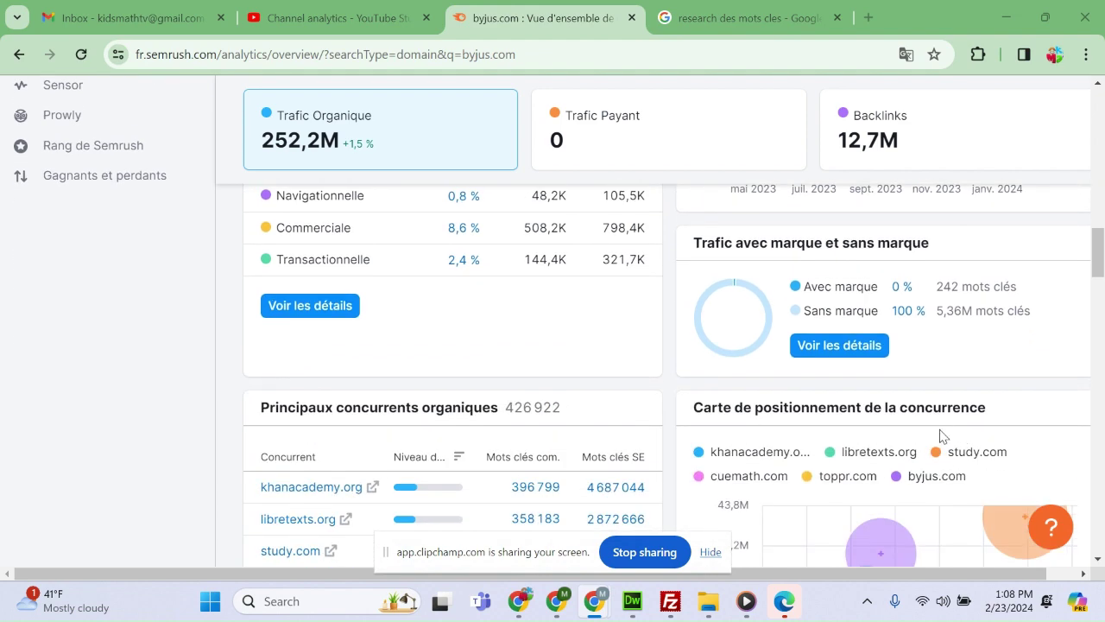
scroll(919, 440, down, 1)
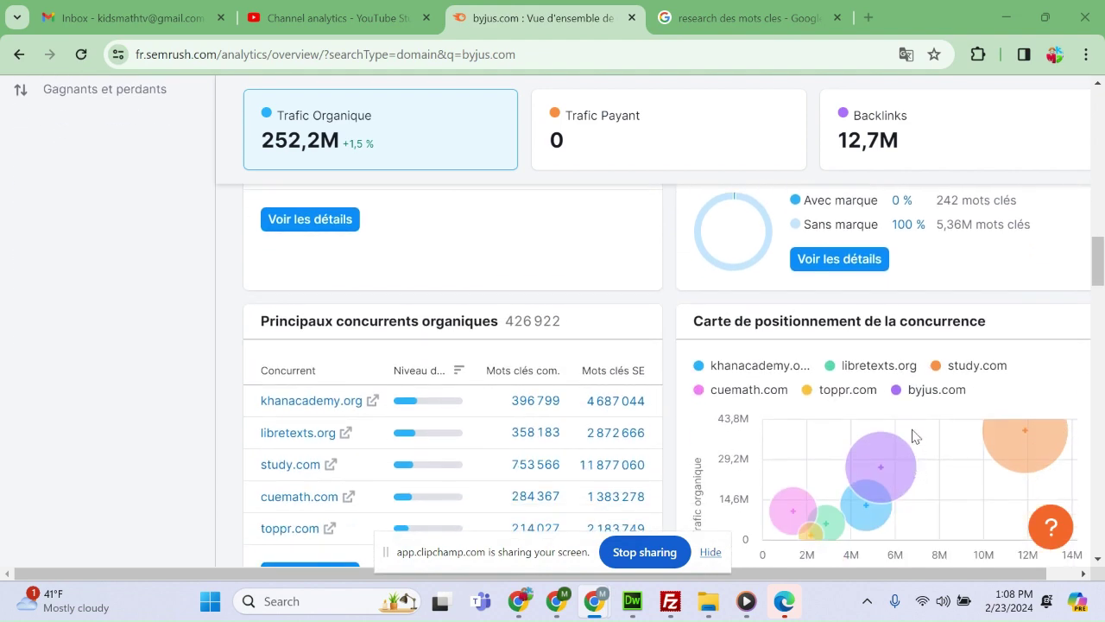
scroll(911, 434, down, 1)
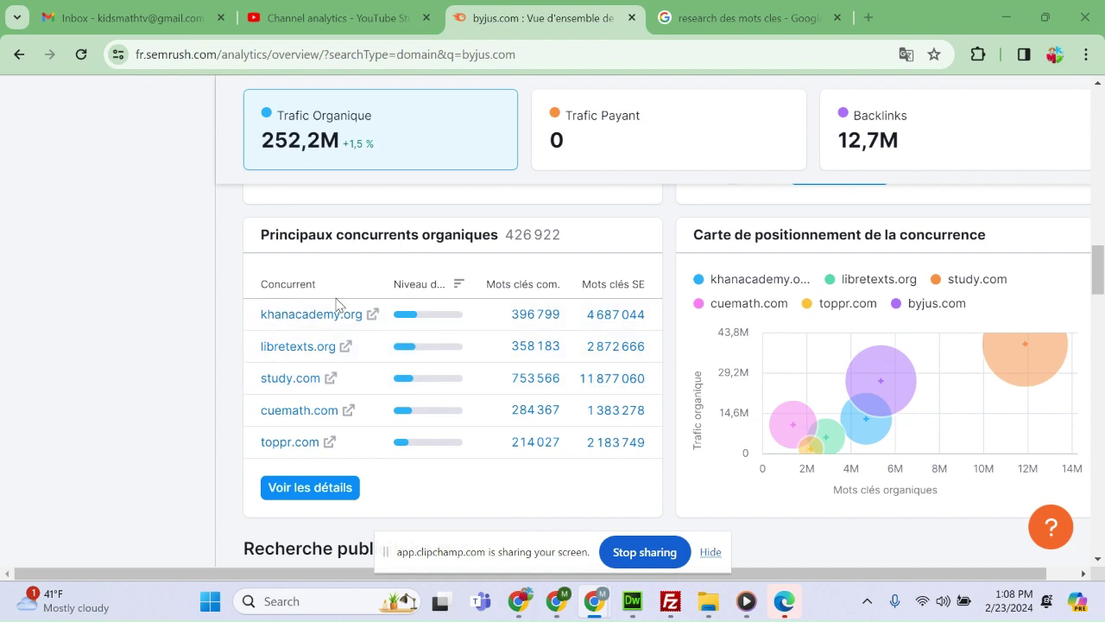
mouse_move(300, 243)
mouse_move(915, 409)
scroll(919, 428, up, 1)
scroll(970, 410, down, 1)
mouse_move(898, 432)
mouse_move(1040, 353)
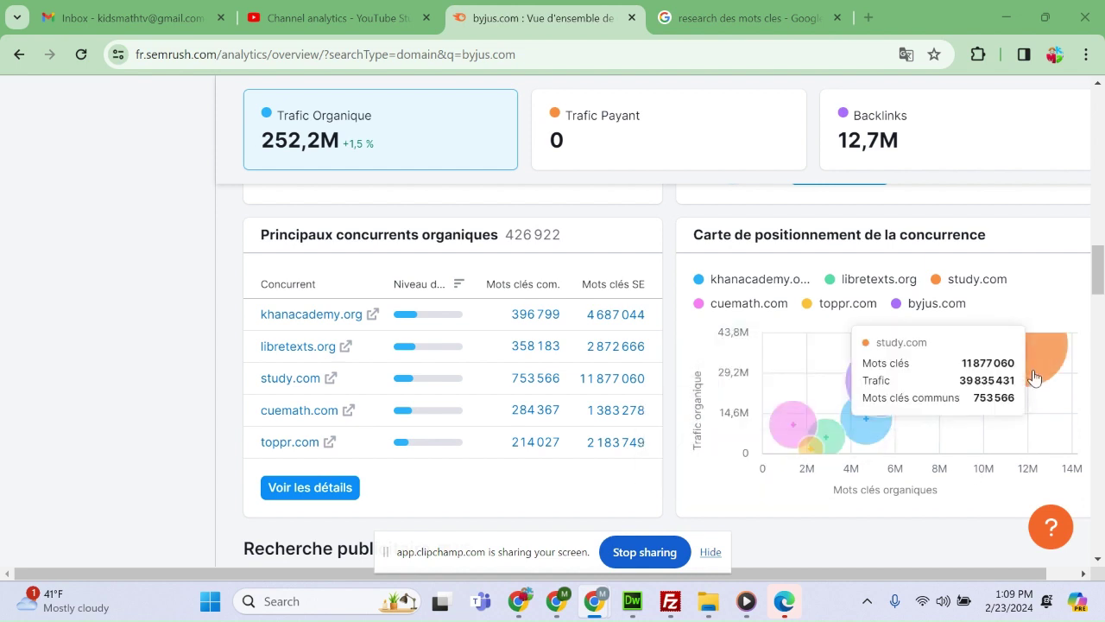
Check the US advertising research section for byjus.com, covering top paid keywords, paid position distribution and paid competitors.
scroll(880, 376, down, 3)
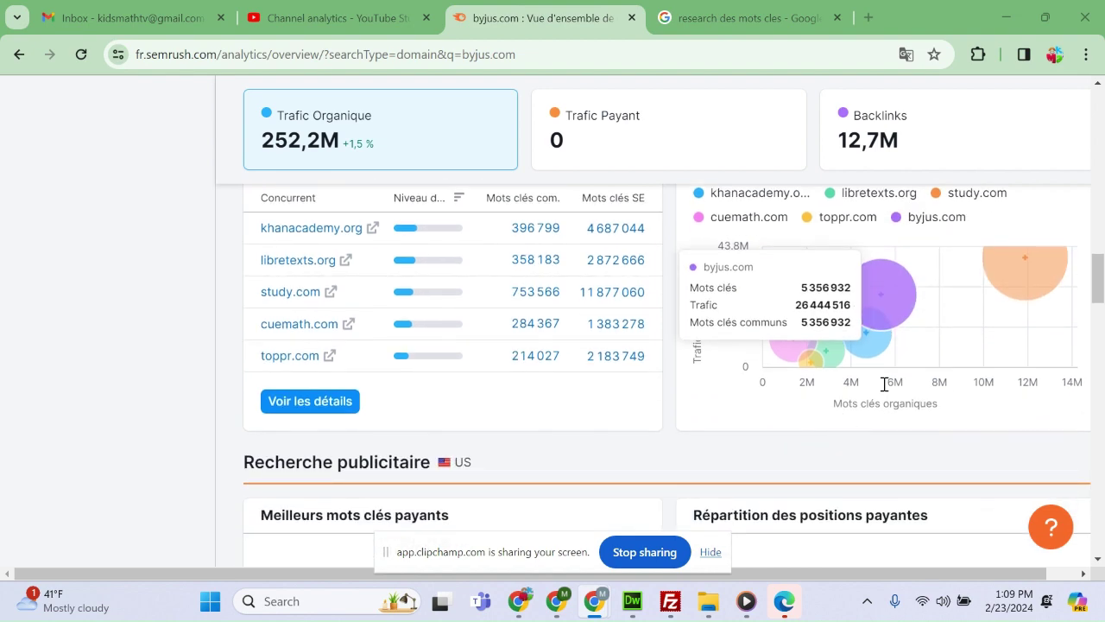
scroll(775, 374, down, 4)
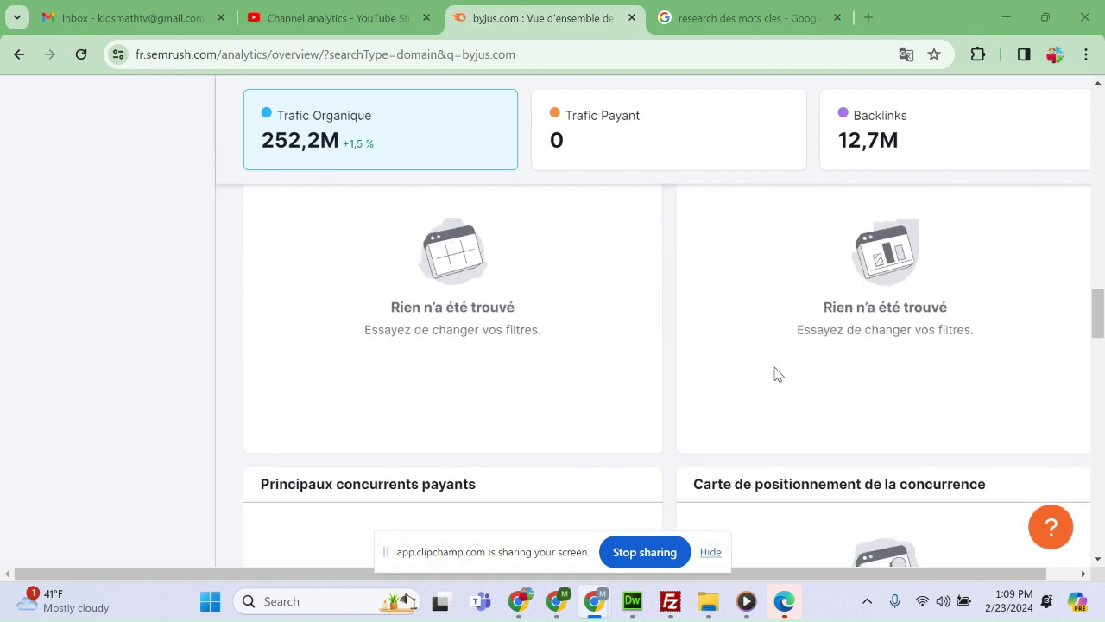
scroll(776, 374, up, 1)
scroll(775, 375, up, 2)
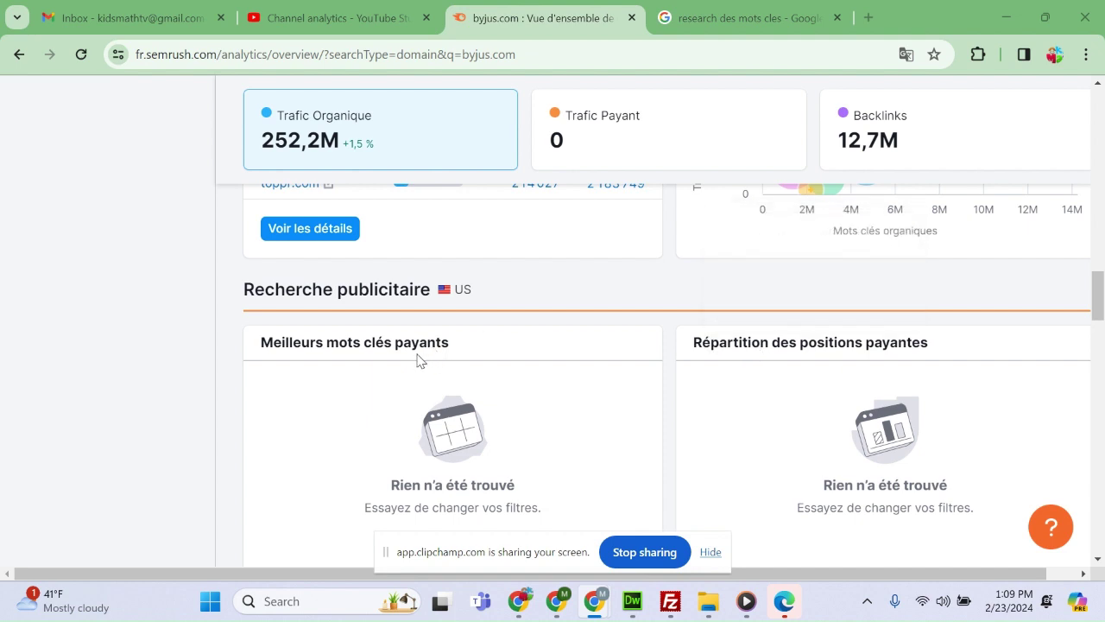
scroll(661, 357, down, 3)
Examine the worldwide backlinks table's referring pages, anchor texts and link types, plus the follow versus nofollow split.
scroll(649, 346, down, 6)
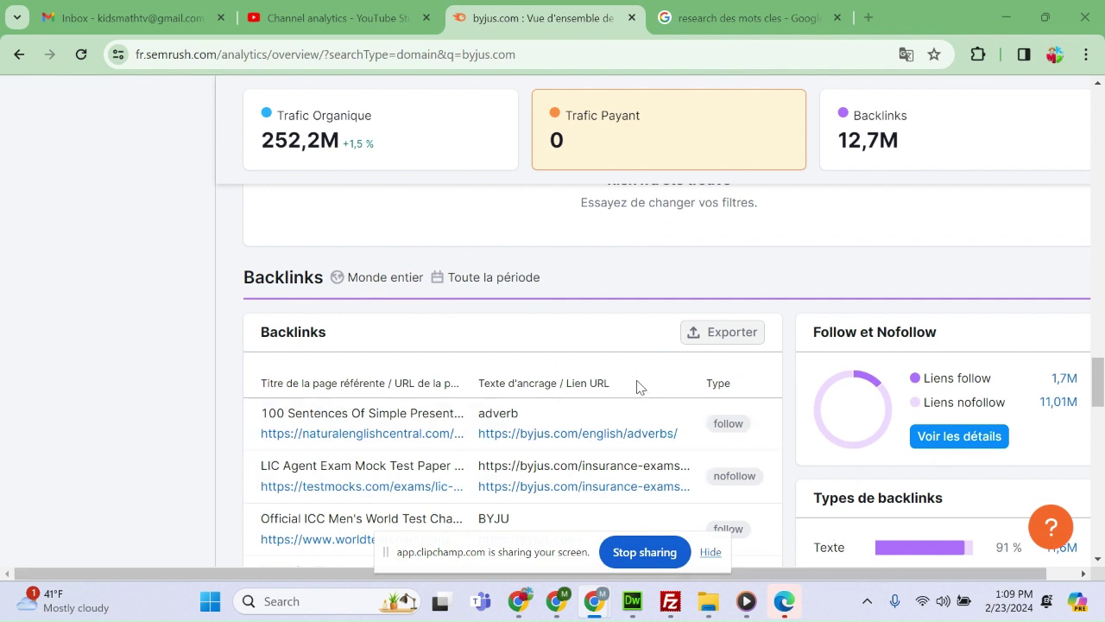
scroll(634, 407, up, 1)
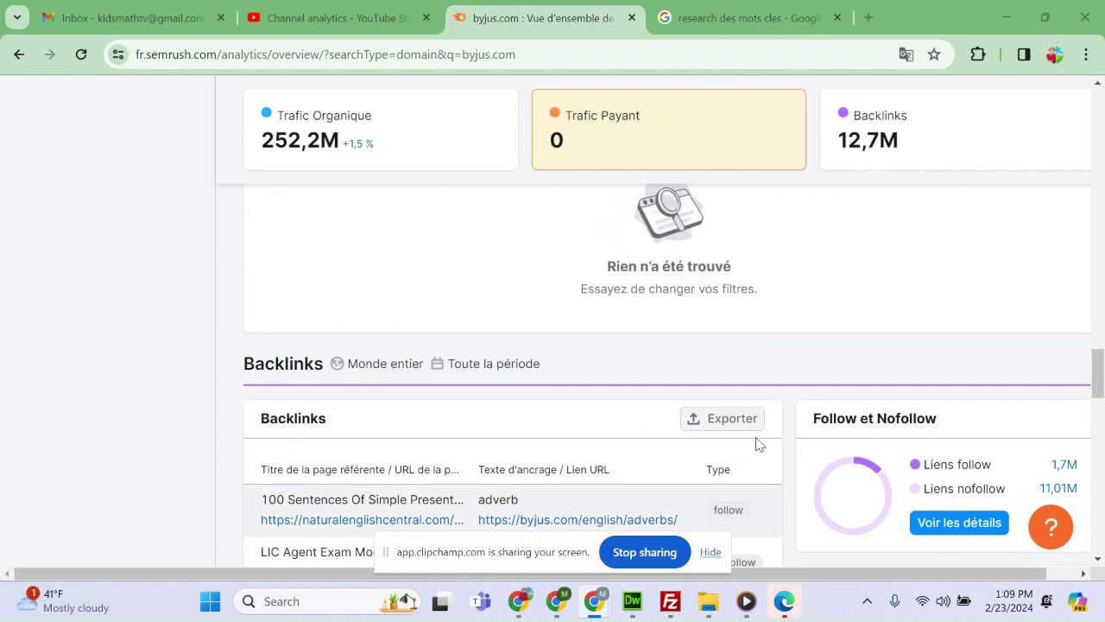
scroll(668, 362, down, 1)
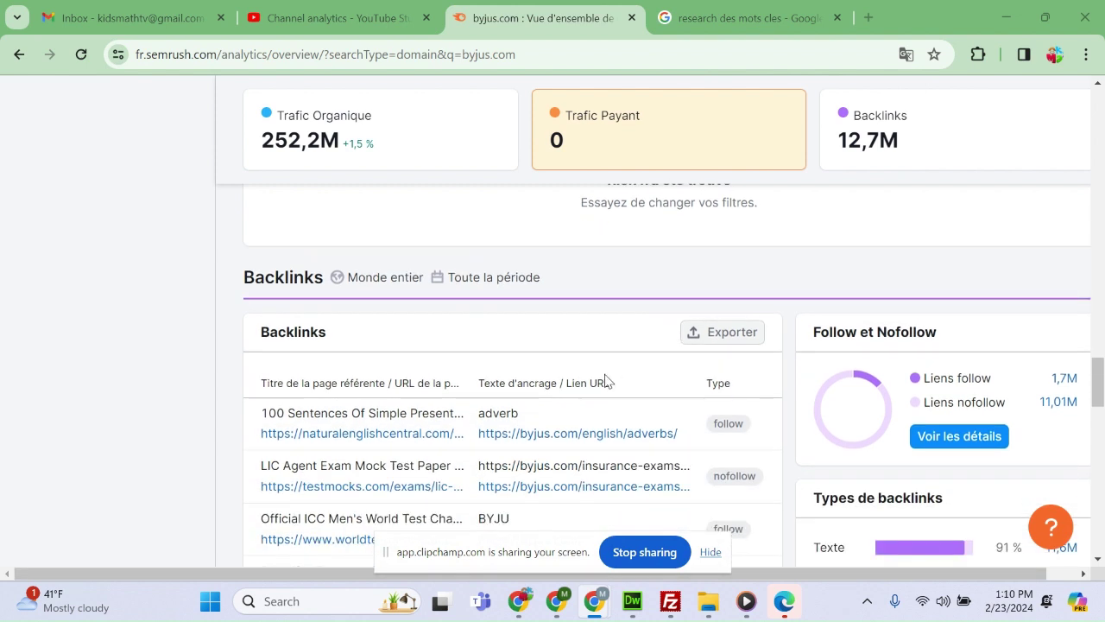
scroll(540, 350, down, 1)
scroll(281, 273, up, 1)
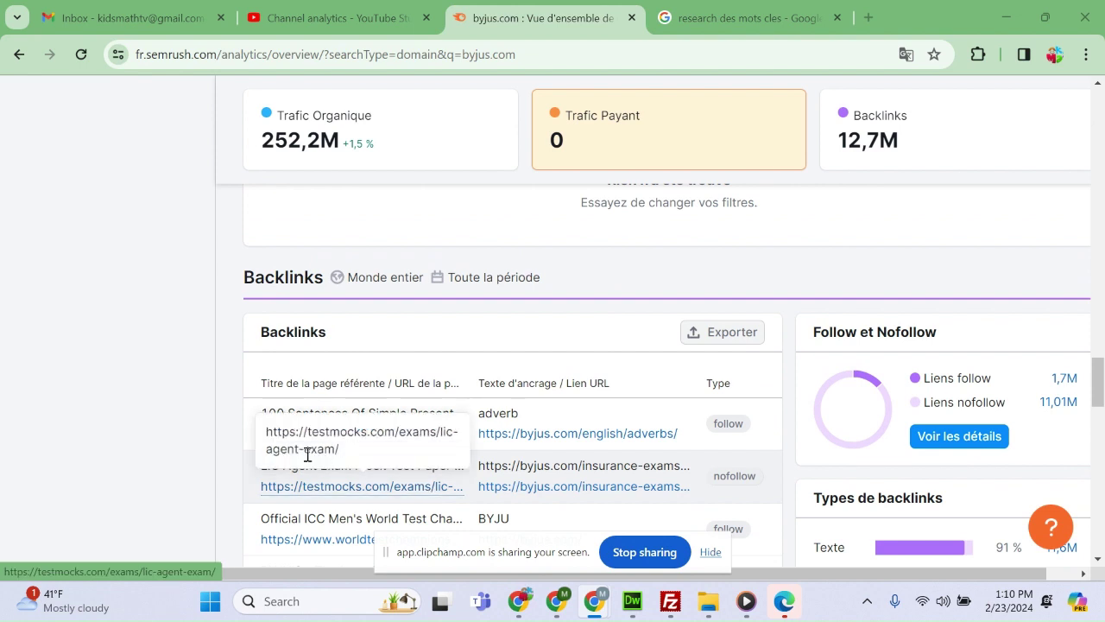
scroll(182, 429, down, 1)
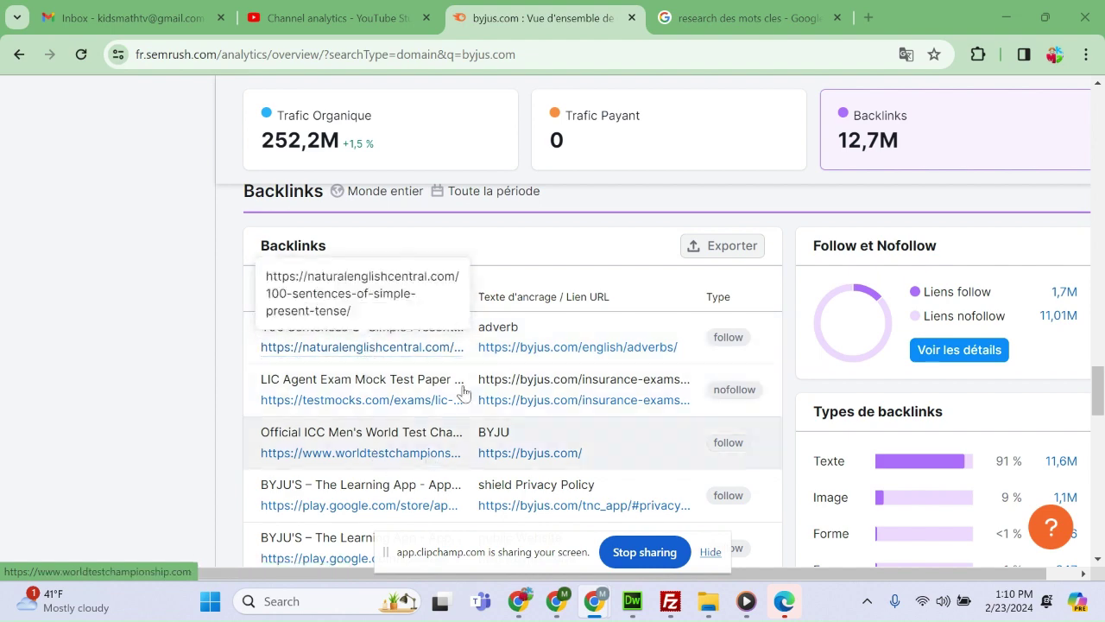
scroll(395, 385, down, 1)
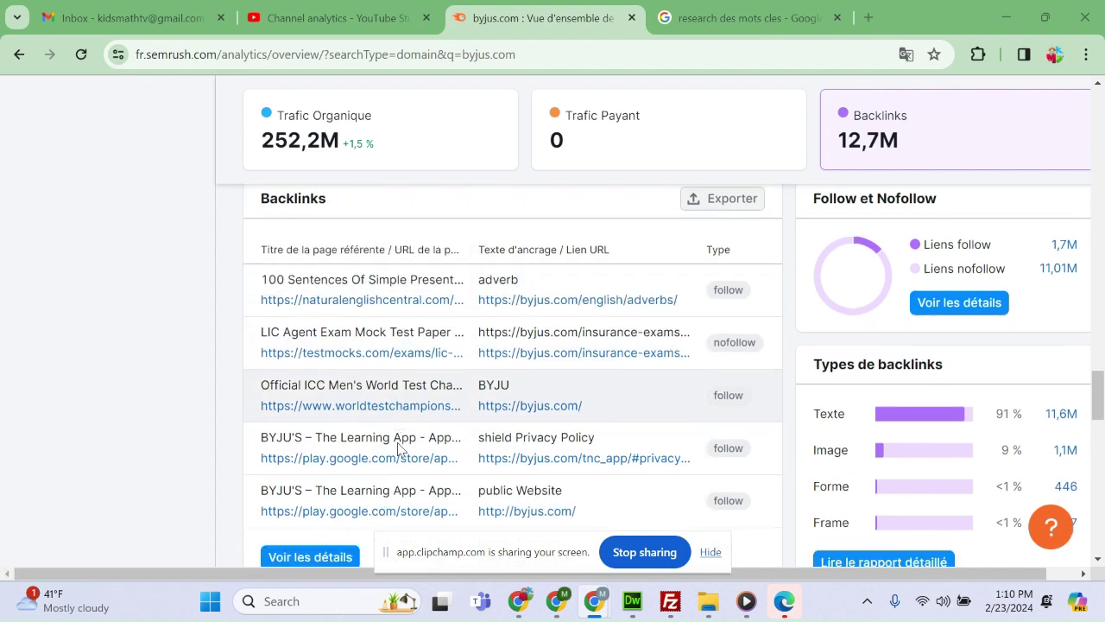
scroll(402, 424, up, 1)
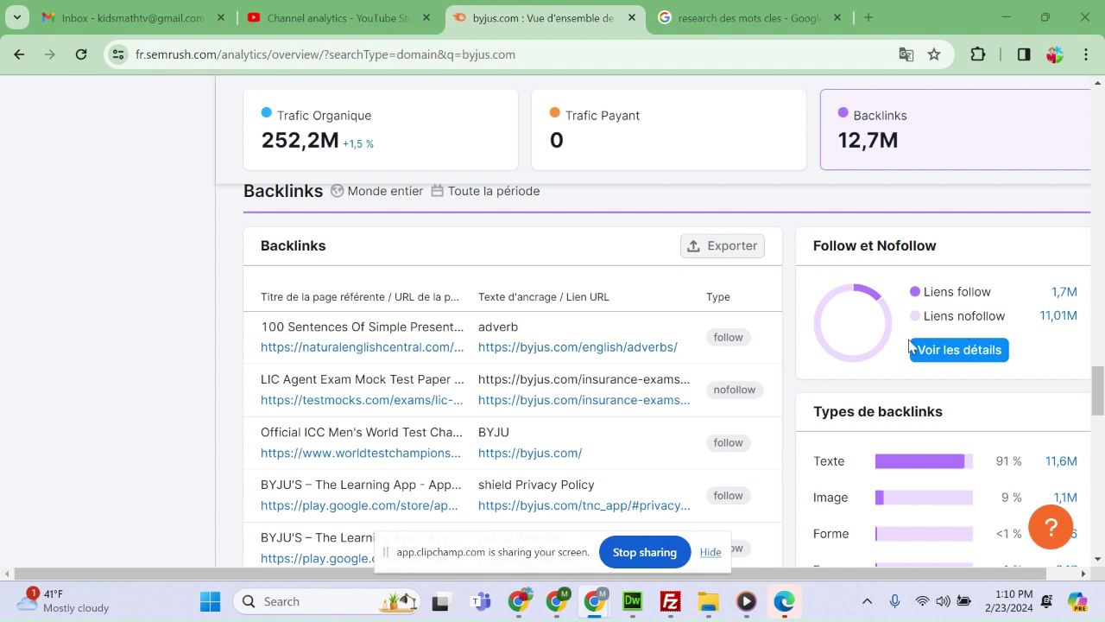
Review the backlink types breakdown together with the top anchors and referring domains tables.
scroll(910, 338, down, 1)
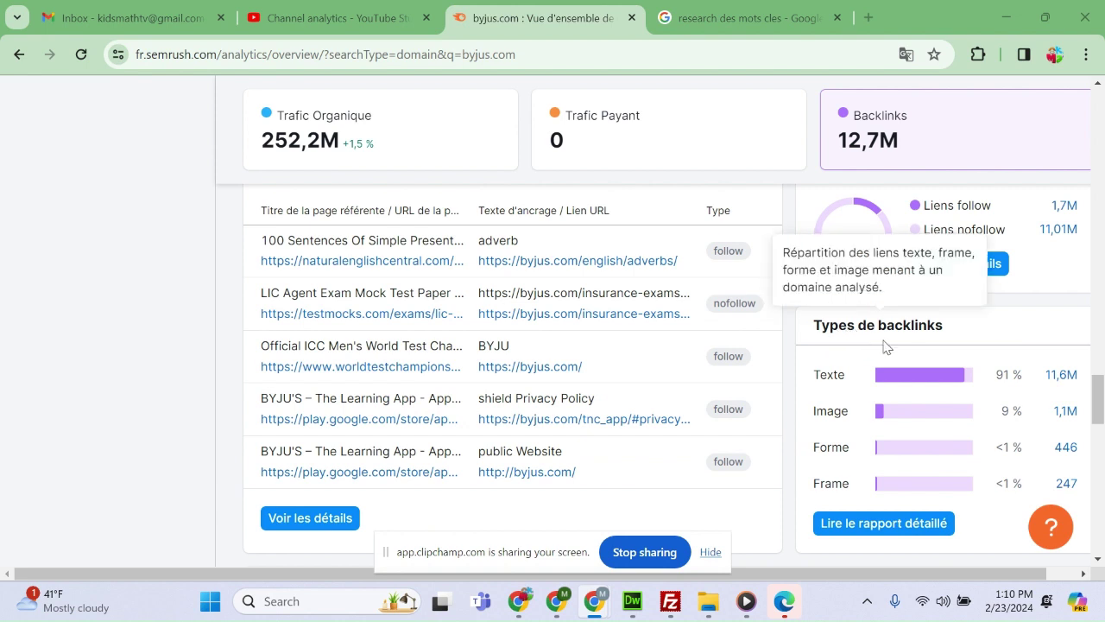
scroll(957, 348, down, 1)
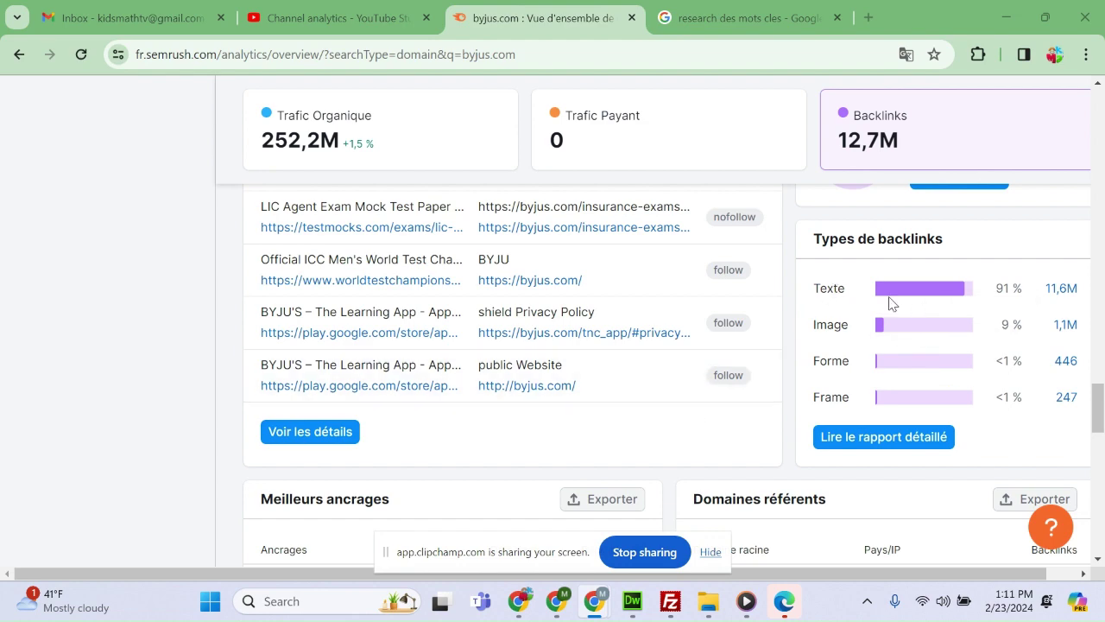
scroll(889, 341, down, 2)
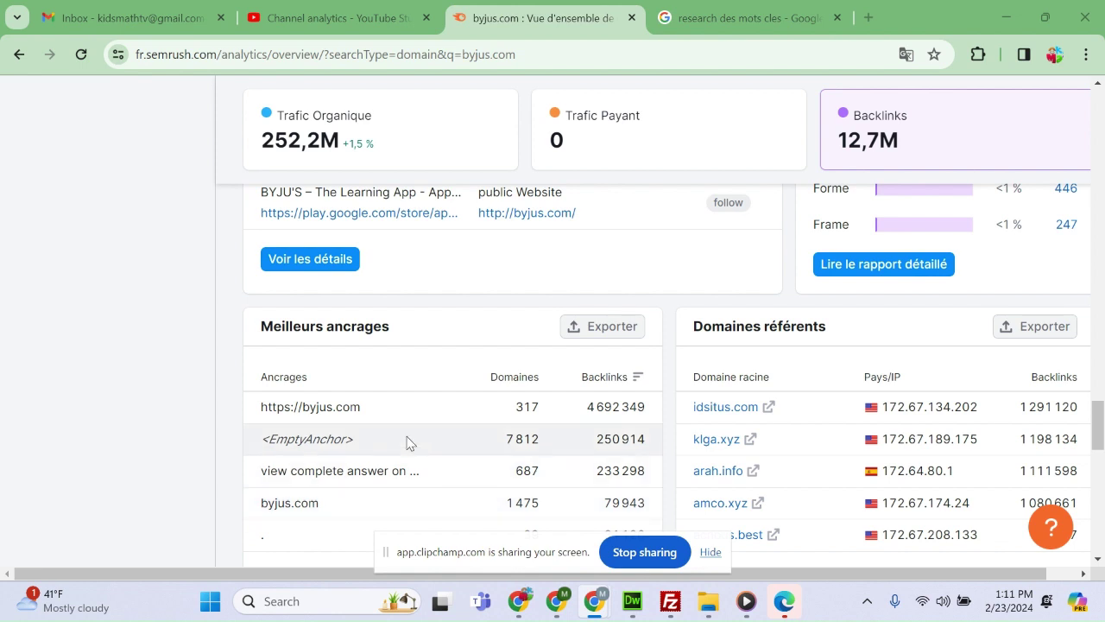
scroll(407, 444, down, 1)
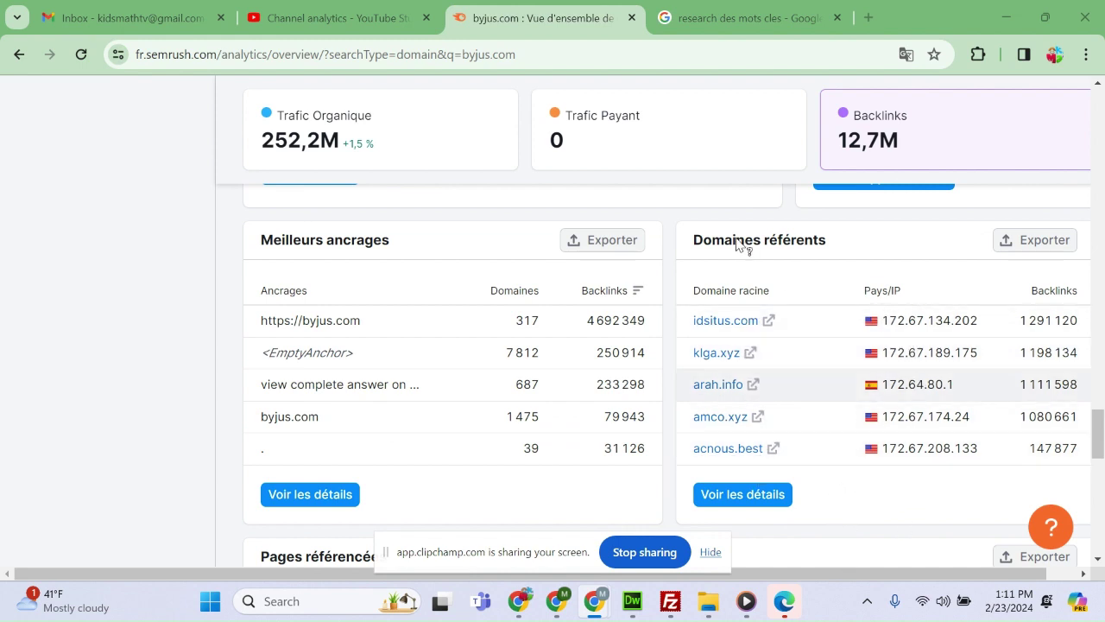
Examine the referenced pages table, comparing the domains and backlinks pointing to each byjus.com URL.
scroll(786, 337, down, 3)
scroll(873, 273, down, 2)
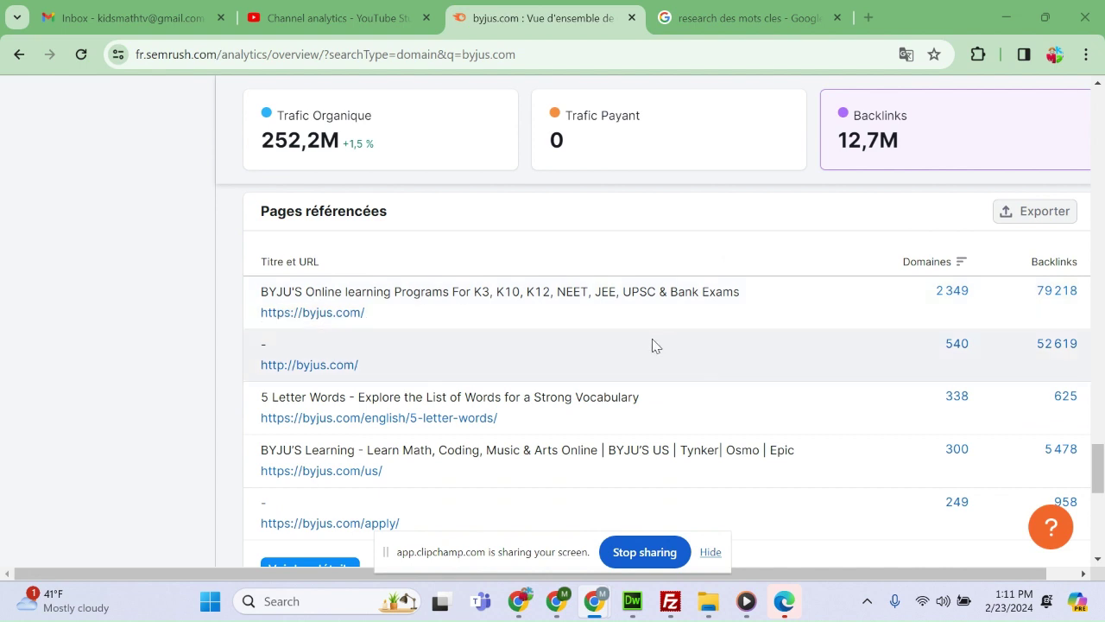
scroll(661, 319, down, 1)
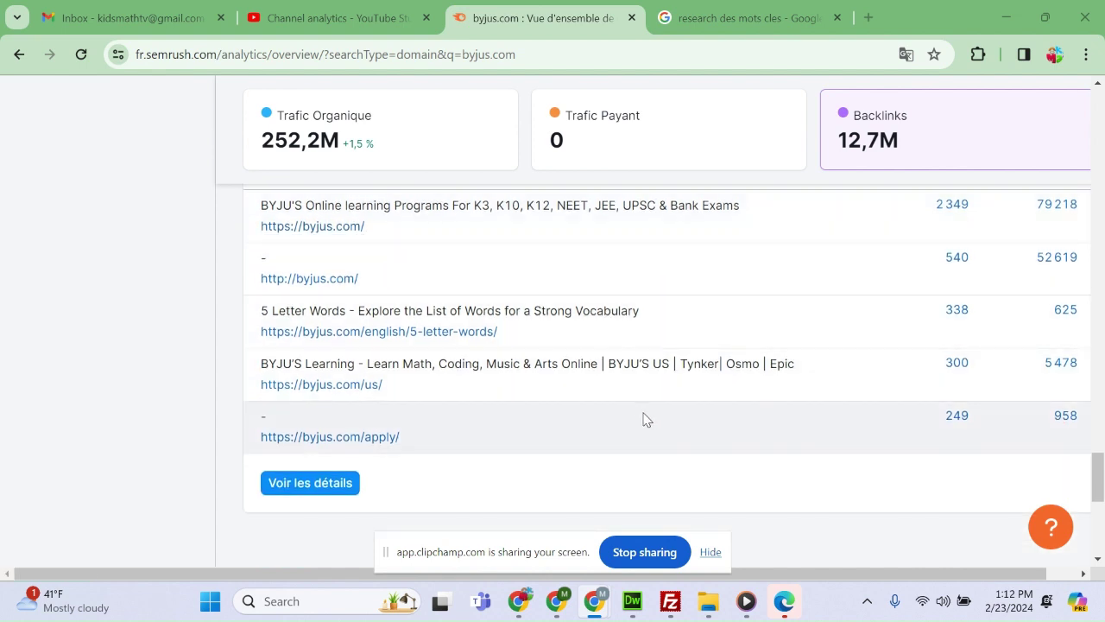
scroll(644, 423, up, 2)
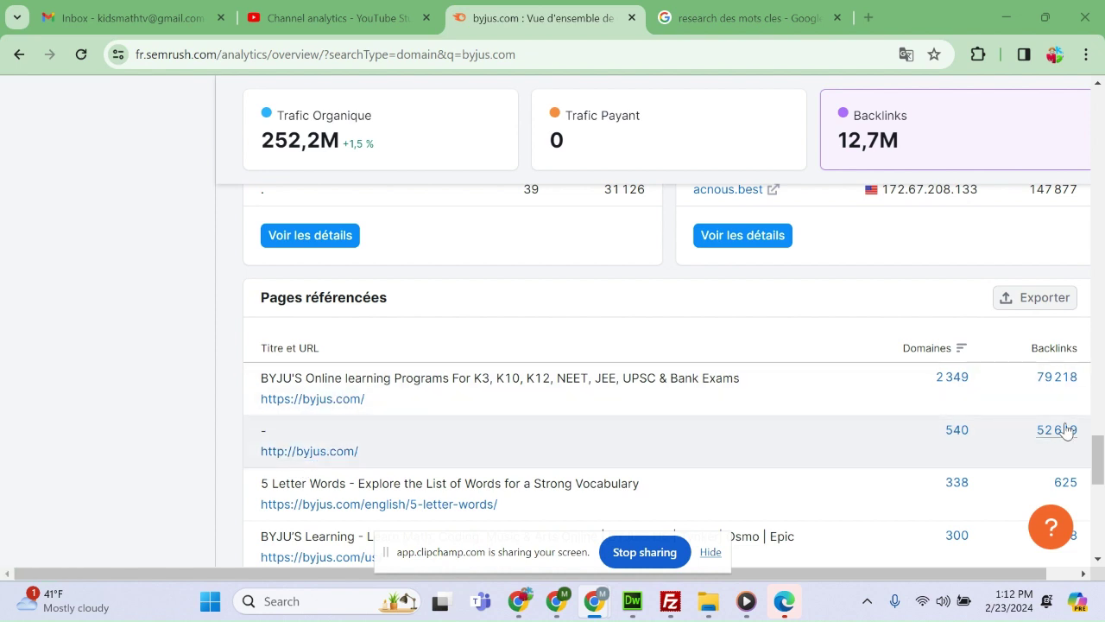
scroll(634, 424, down, 2)
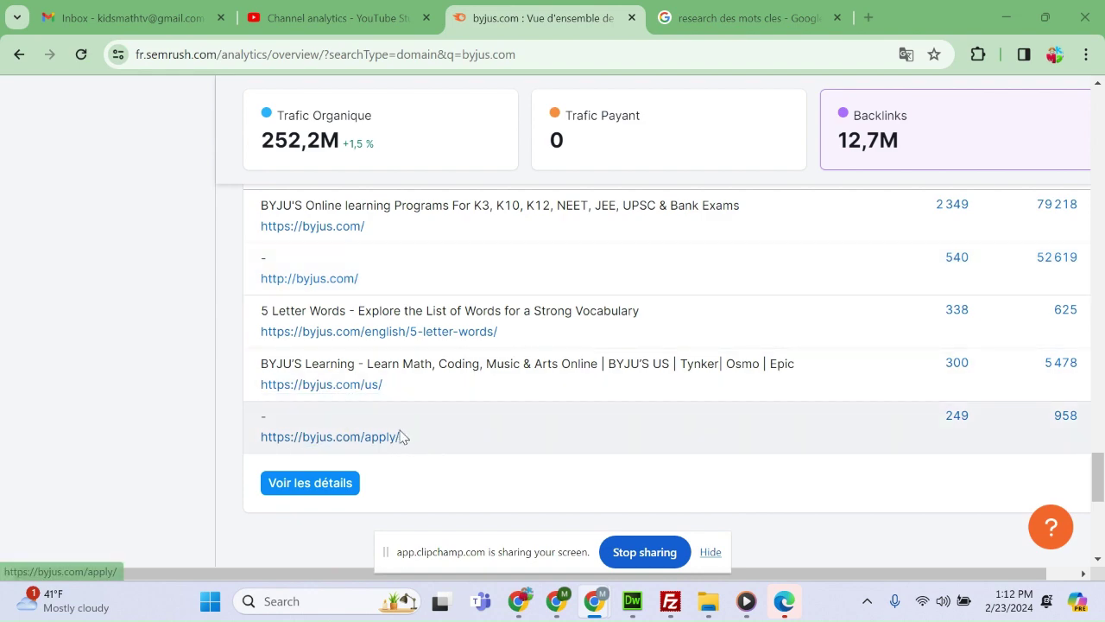
scroll(498, 385, down, 3)
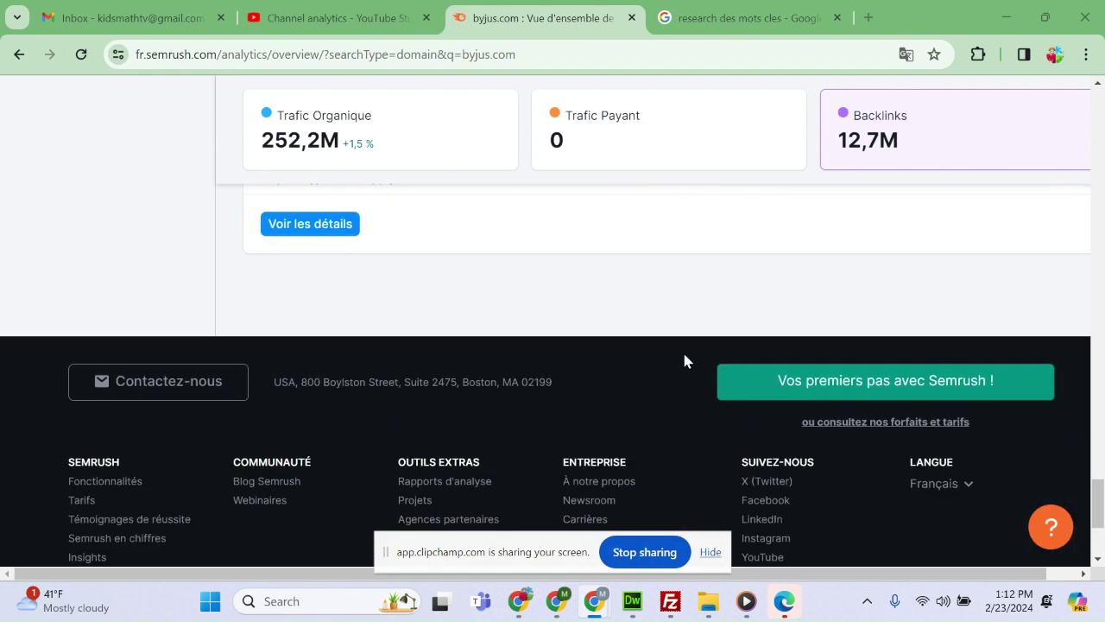
Return to the worldwide domain summary and review the authority score, traffic, backlinks and engagement metrics again.
scroll(683, 380, up, 4)
scroll(686, 402, down, 15)
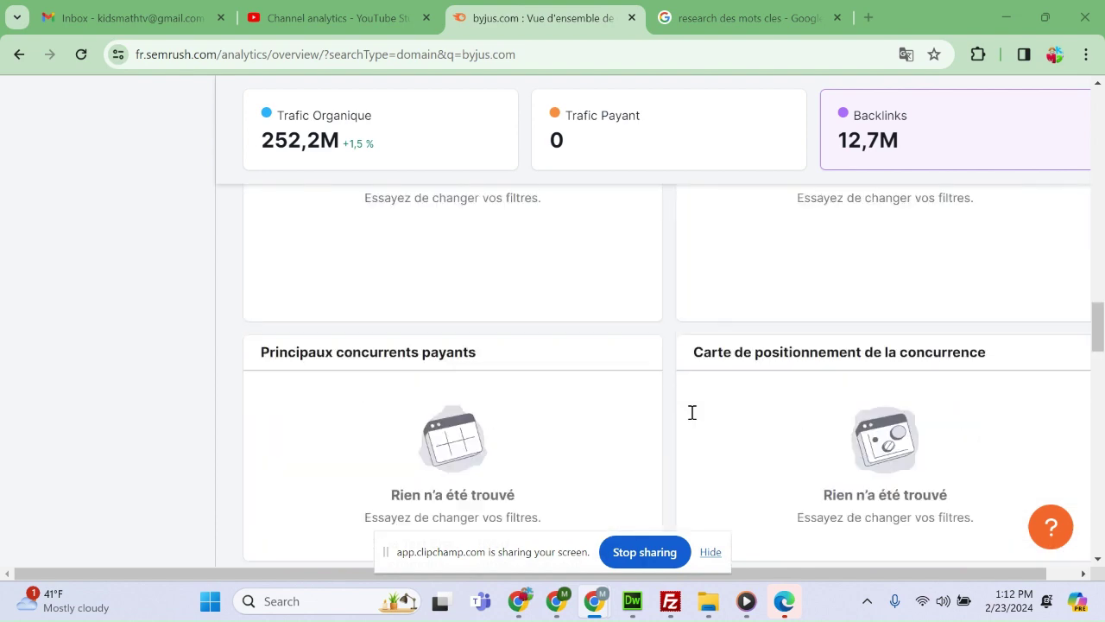
scroll(696, 415, up, 20)
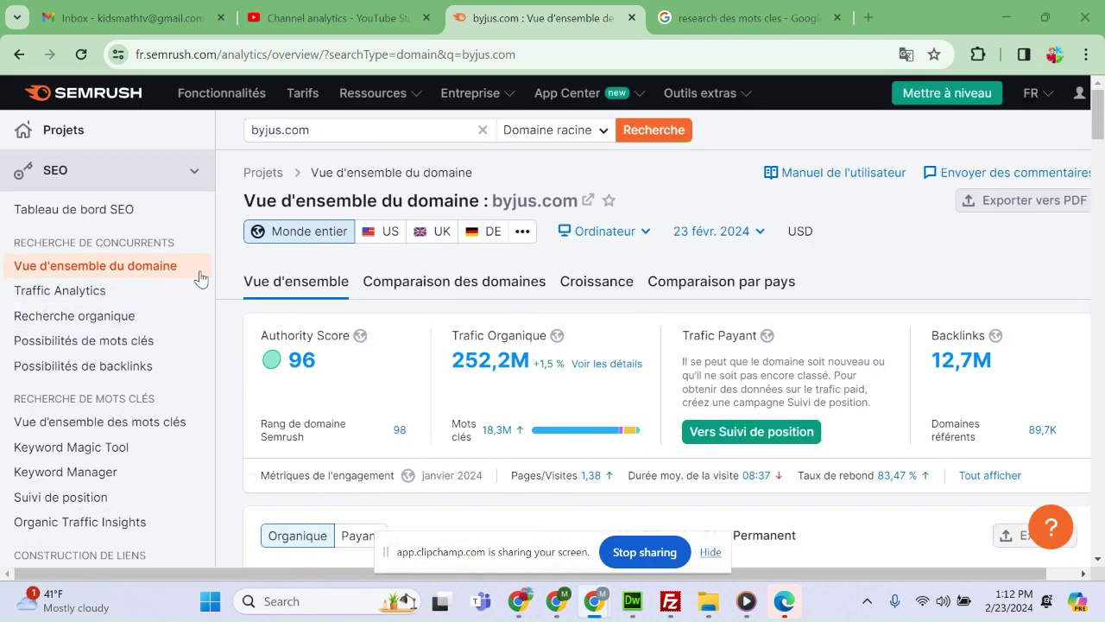
scroll(823, 389, down, 2)
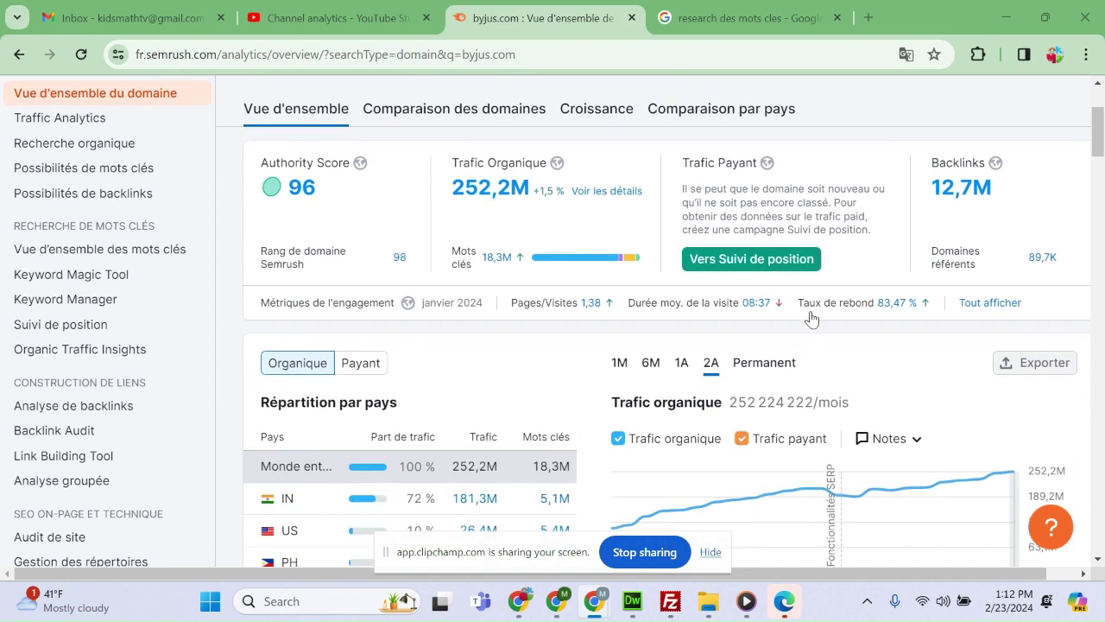
scroll(835, 403, up, 1)
scroll(877, 384, up, 1)
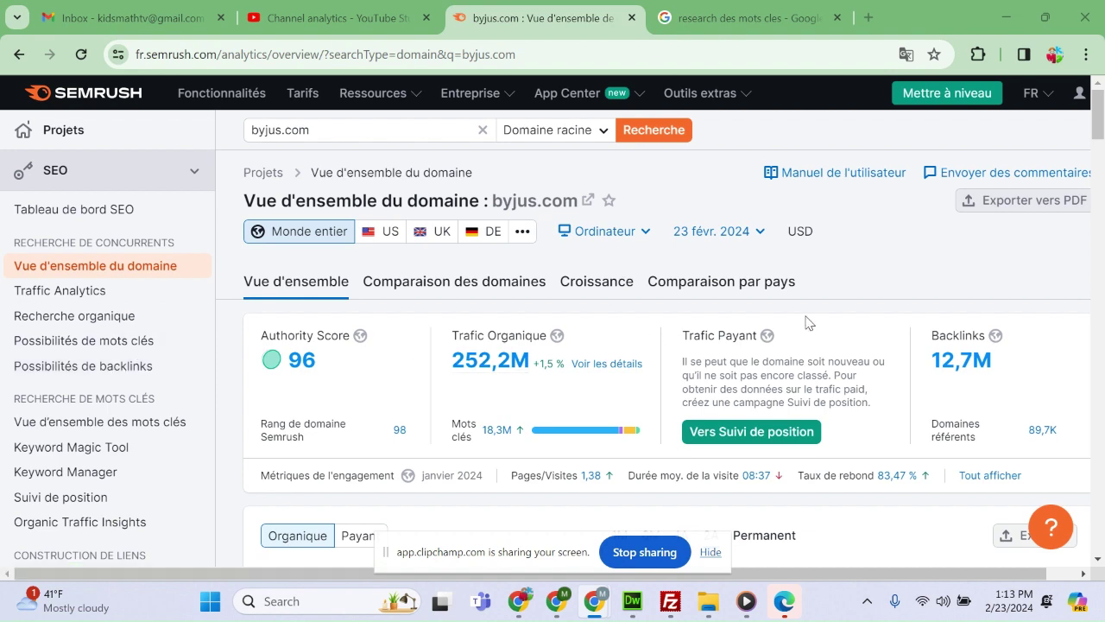
scroll(792, 345, down, 1)
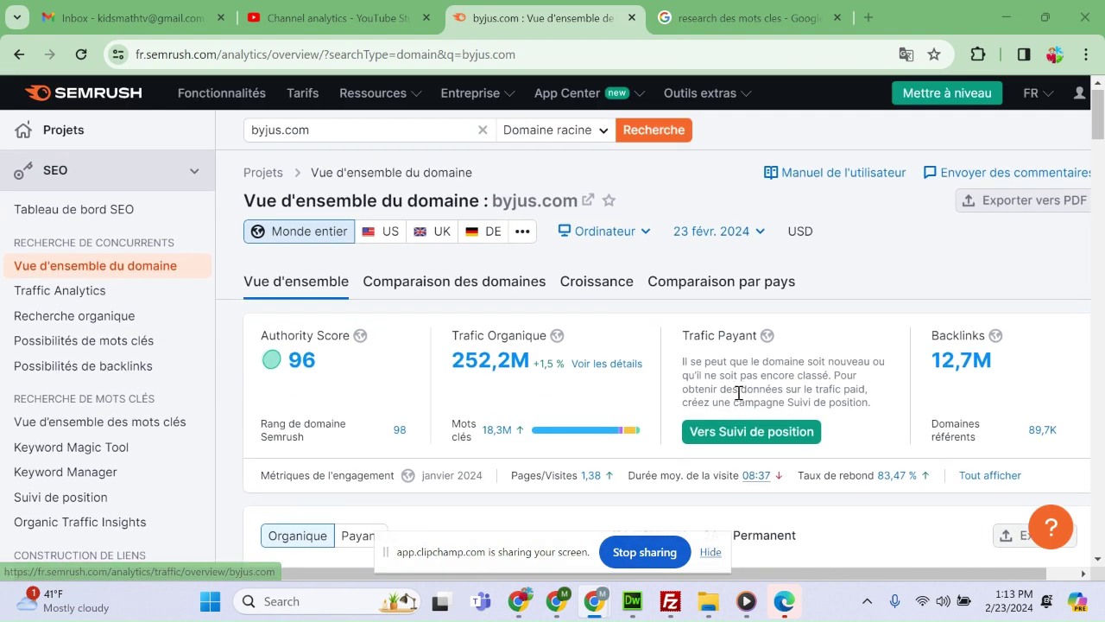